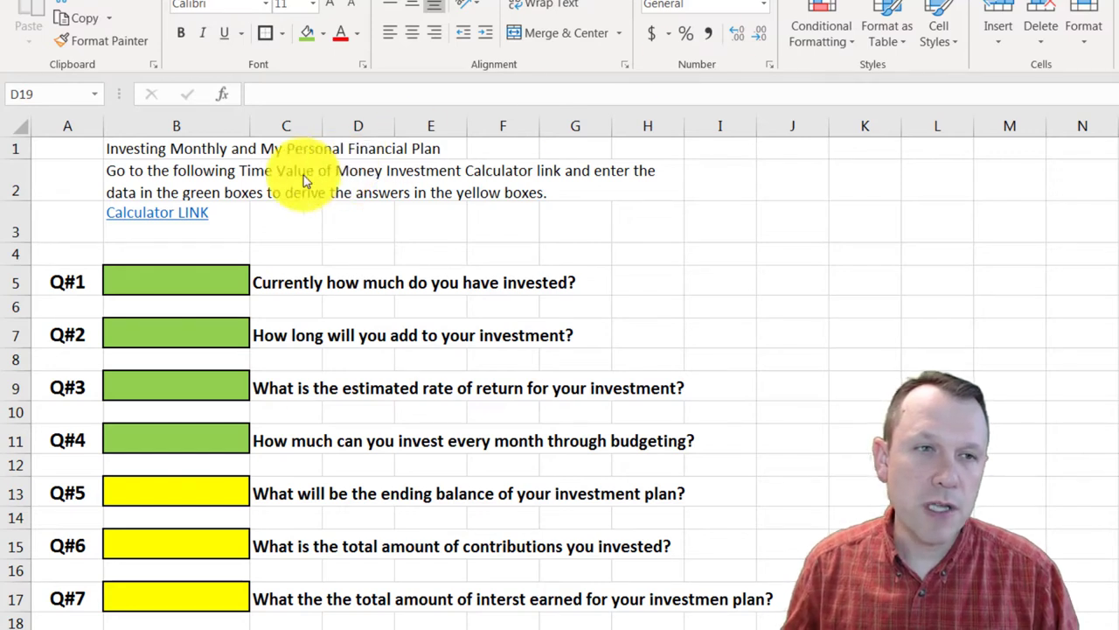
Enter 0 as the currently invested amount for Q#1 and 20 as the investment length for Q#2.
{"action": "left_click", "coordinate": [191, 271]}
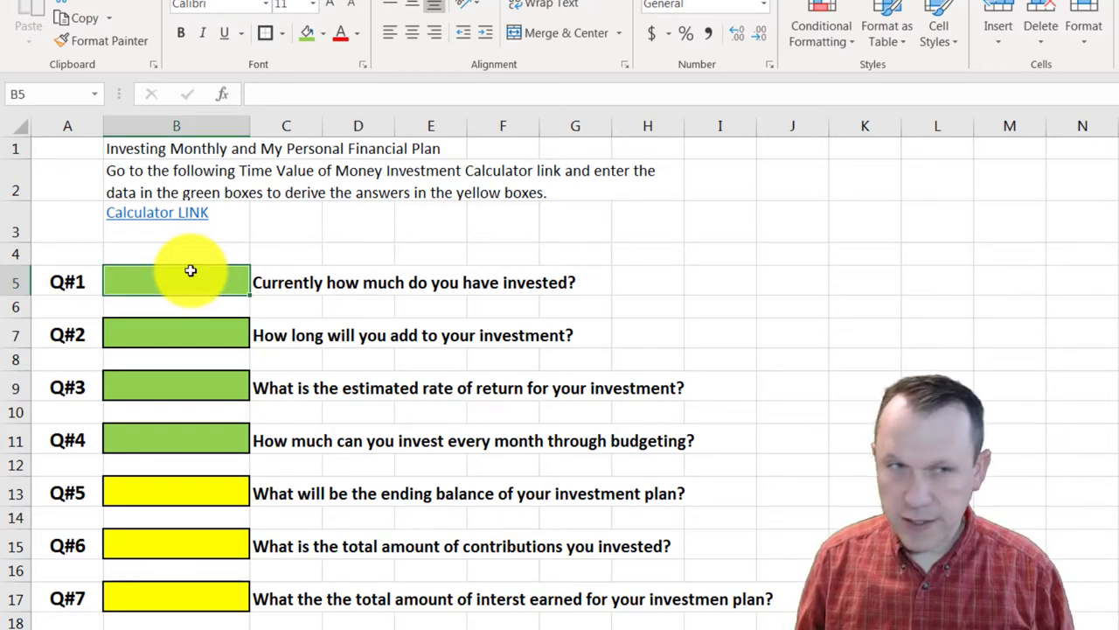
{"action": "type", "text": "0"}
{"action": "key", "text": "Return"}
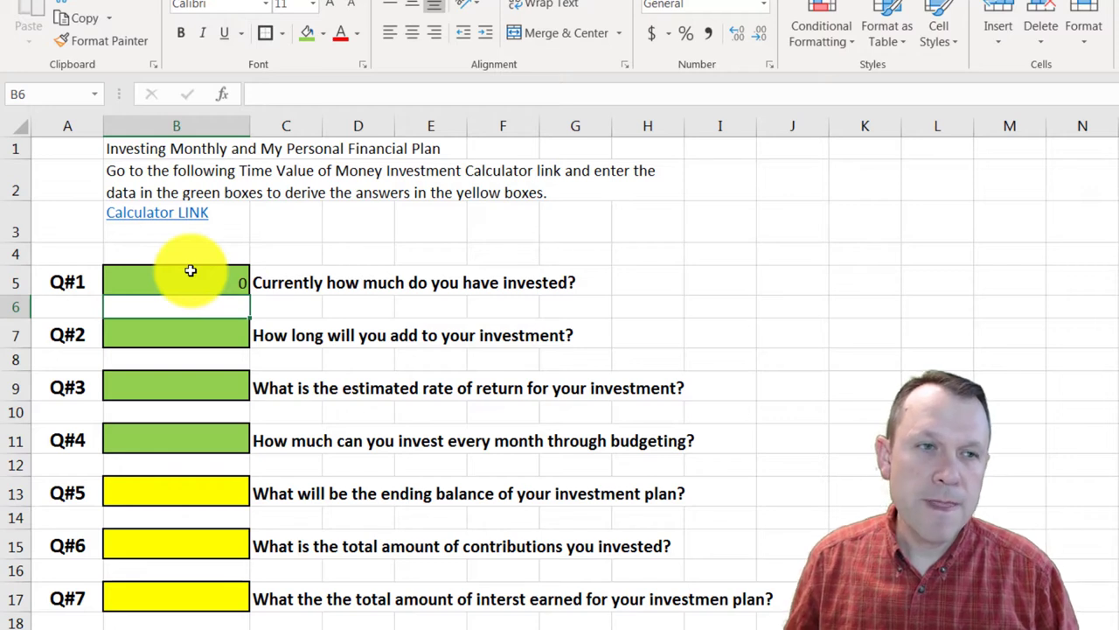
{"action": "left_click", "coordinate": [215, 333]}
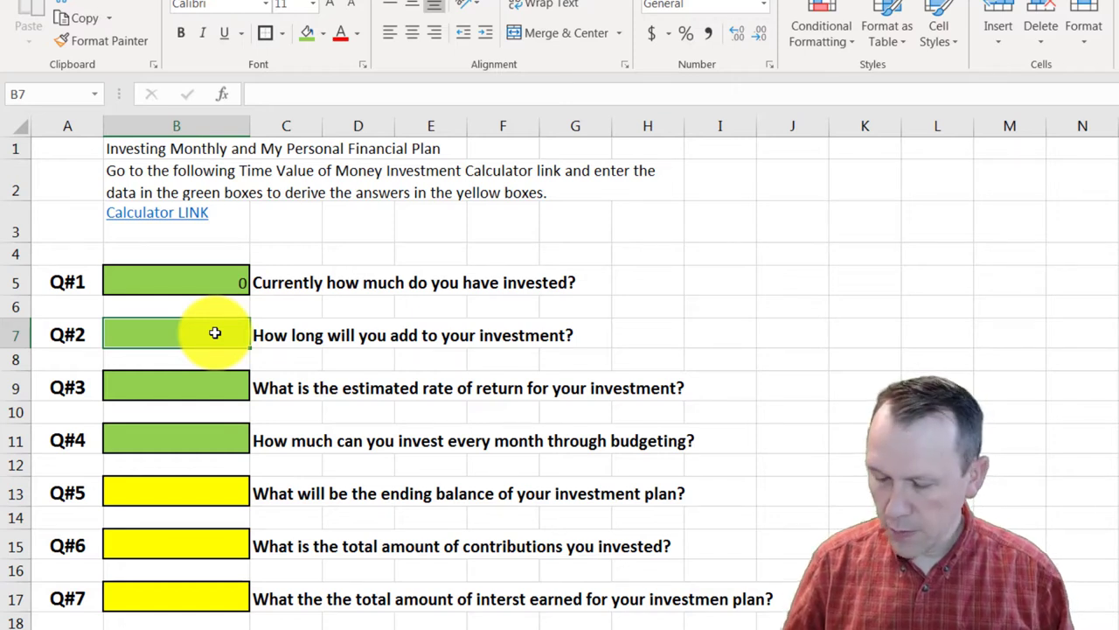
{"action": "type", "text": "20"}
{"action": "key", "text": "Return"}
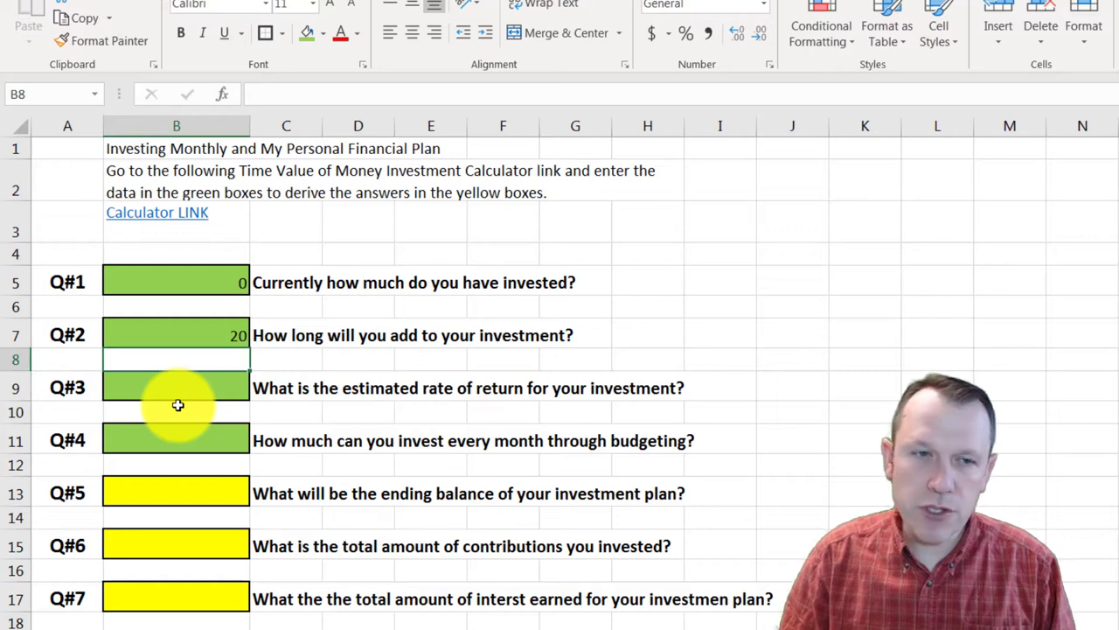
Enter 8 as the estimated rate of return for Q#3 and 100 as the monthly investment for Q#4.
{"action": "left_click", "coordinate": [223, 381]}
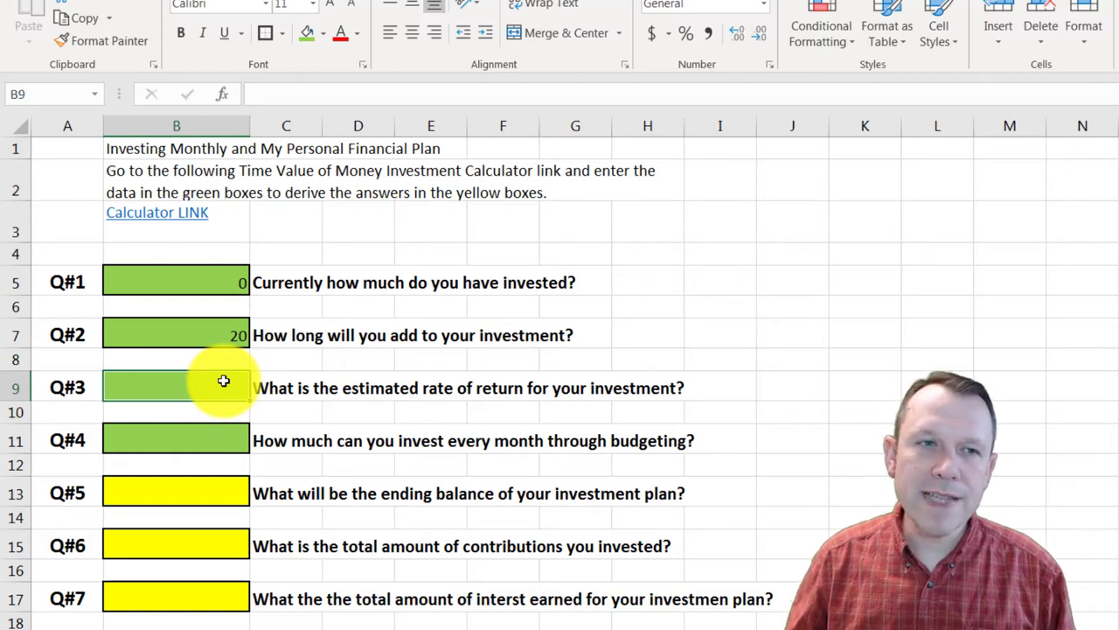
{"action": "type", "text": "8"}
{"action": "key", "text": "Return"}
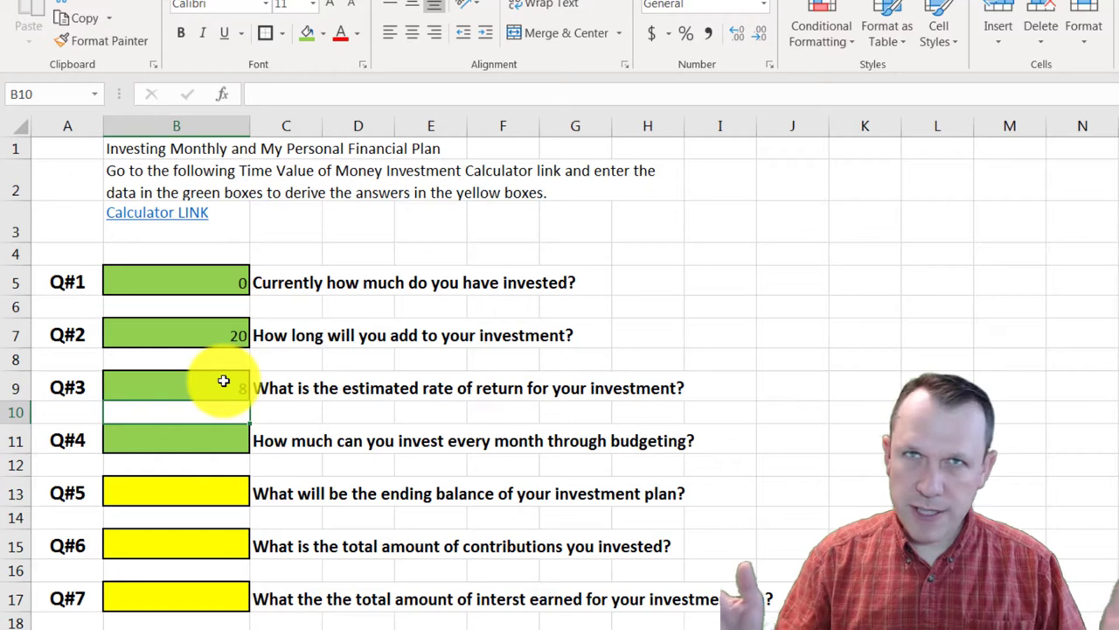
{"action": "left_click", "coordinate": [230, 437]}
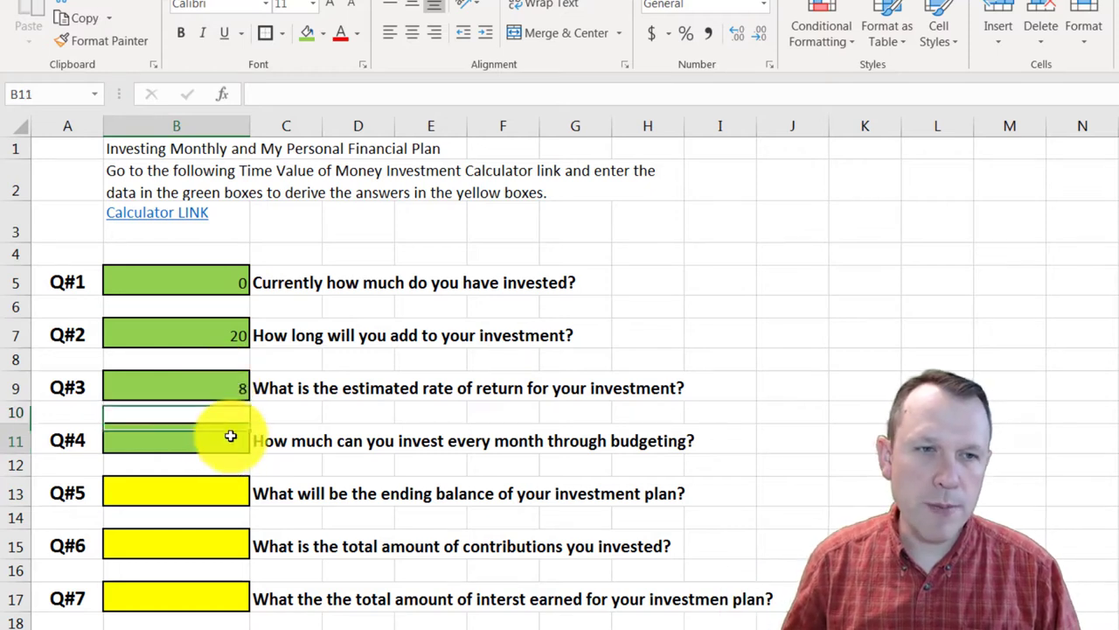
{"action": "type", "text": "100"}
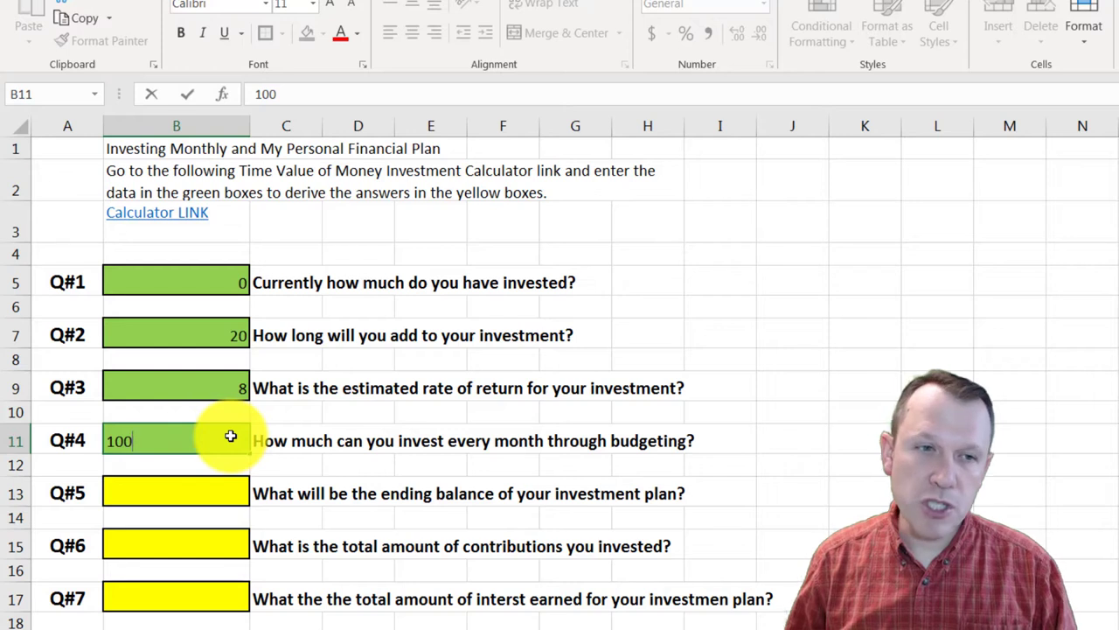
{"action": "key", "text": "Return"}
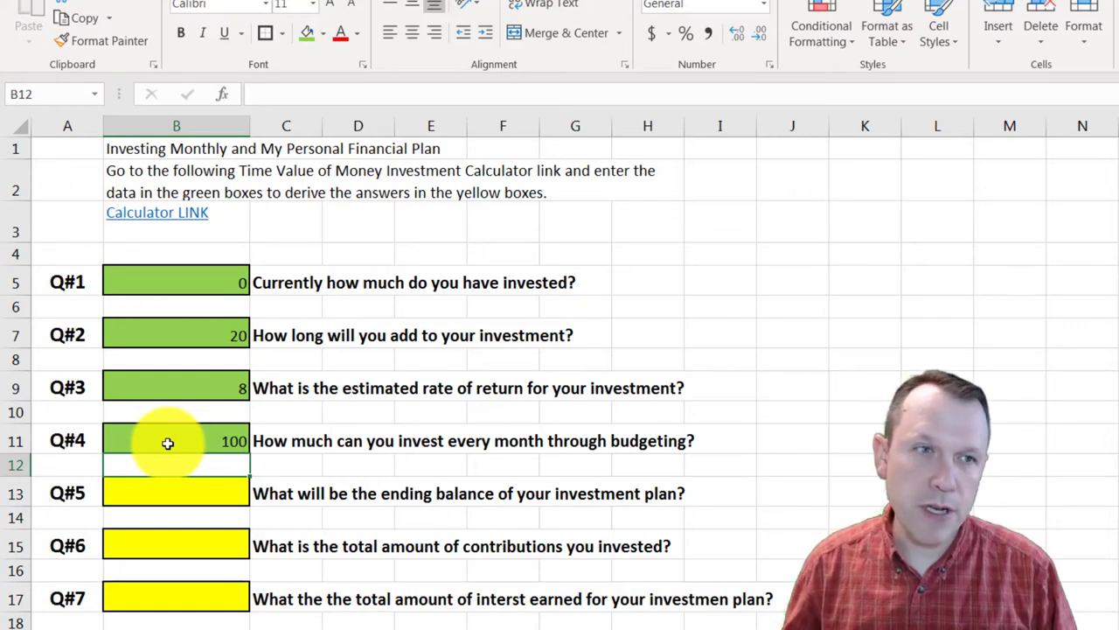
Open the worksheet's linked Investment Calculator and set it to 20 years with a return rate of 8%.
{"action": "left_click", "coordinate": [163, 210]}
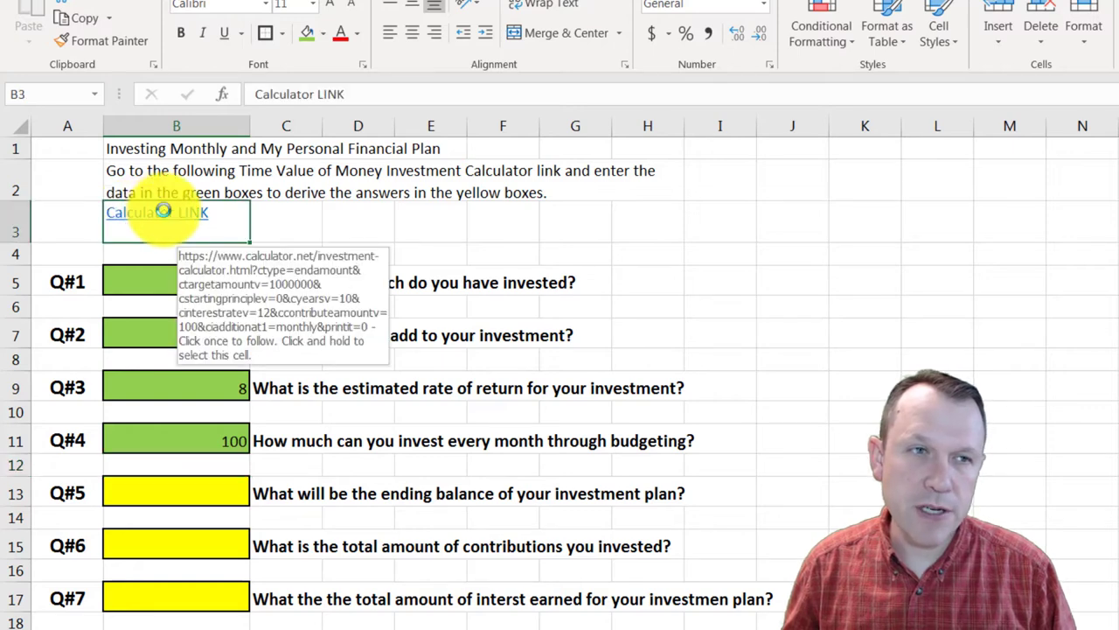
{"action": "left_click", "coordinate": [162, 210]}
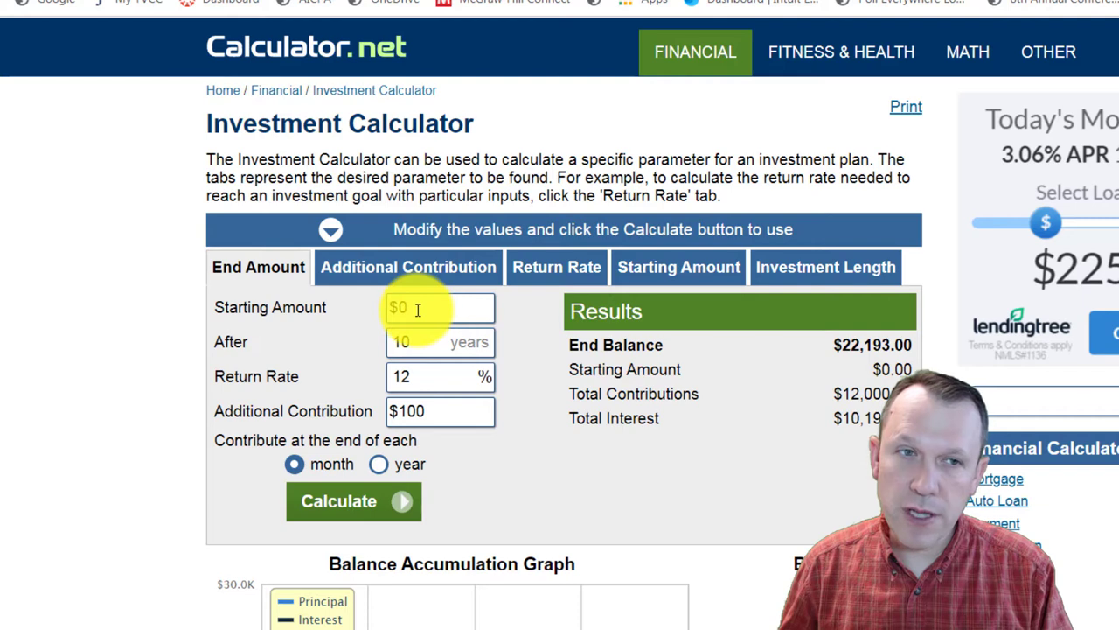
{"action": "left_click_drag", "start_coordinate": [411, 309], "coordinate": [369, 311]}
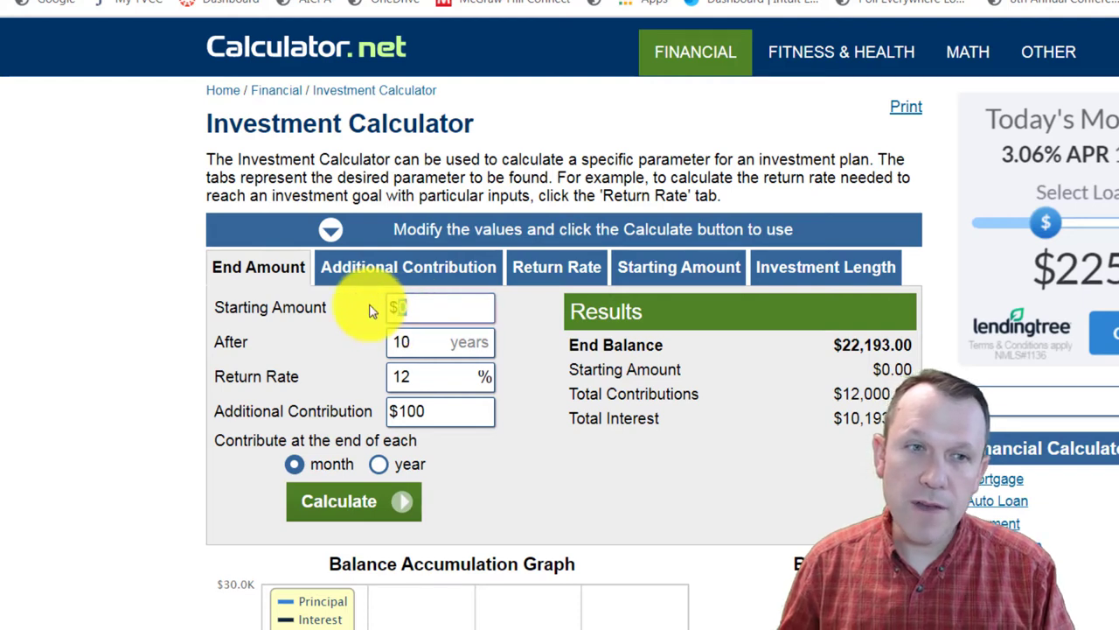
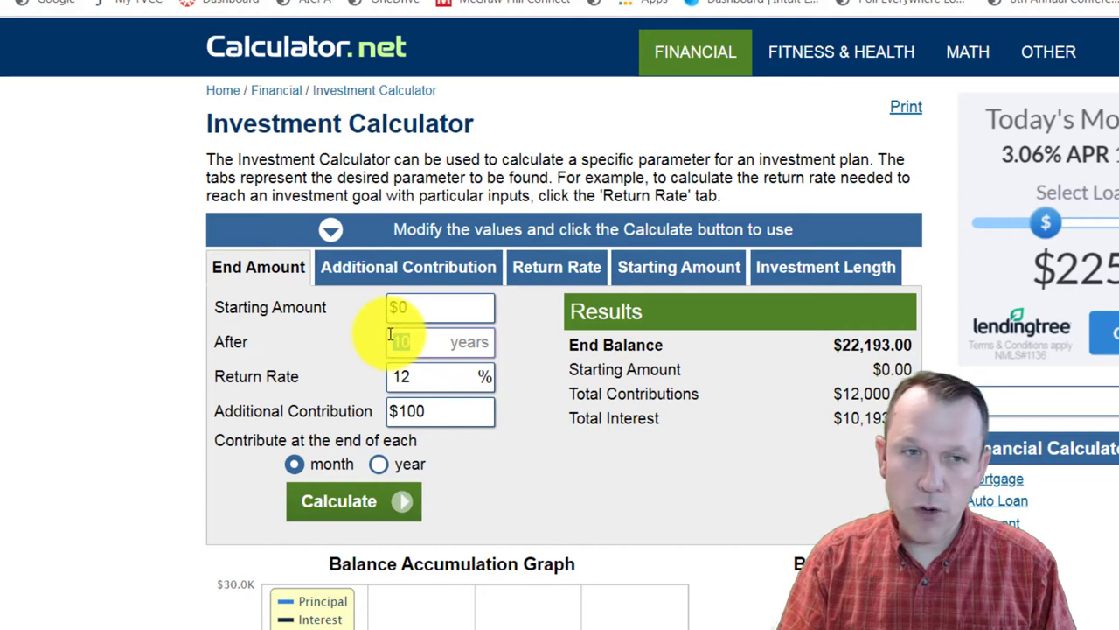
{"action": "type", "text": "20"}
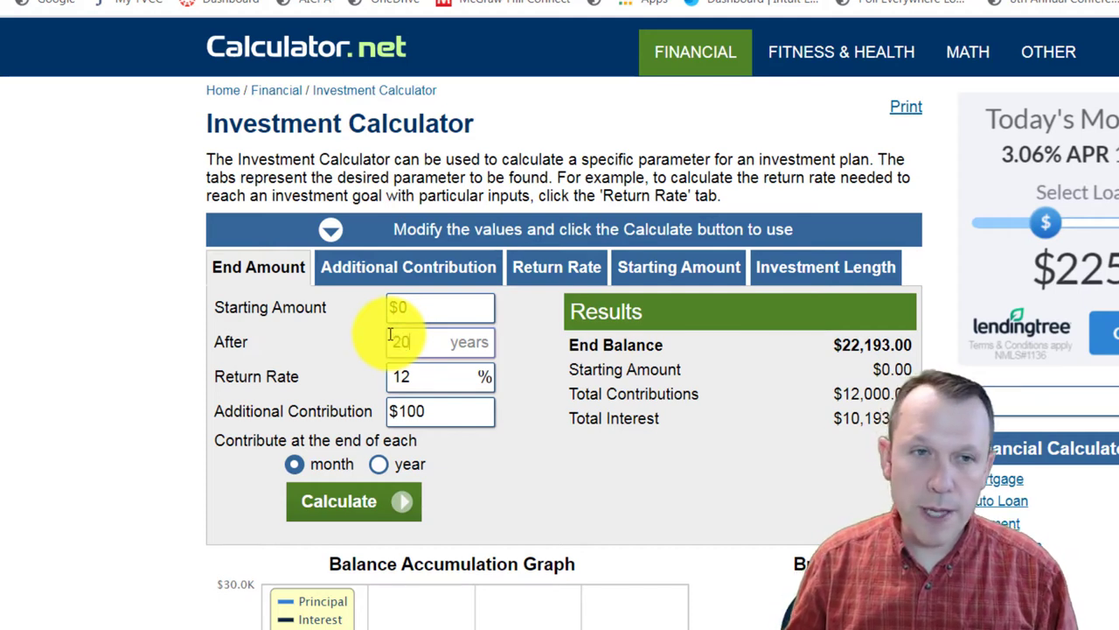
{"action": "double_click", "coordinate": [435, 378]}
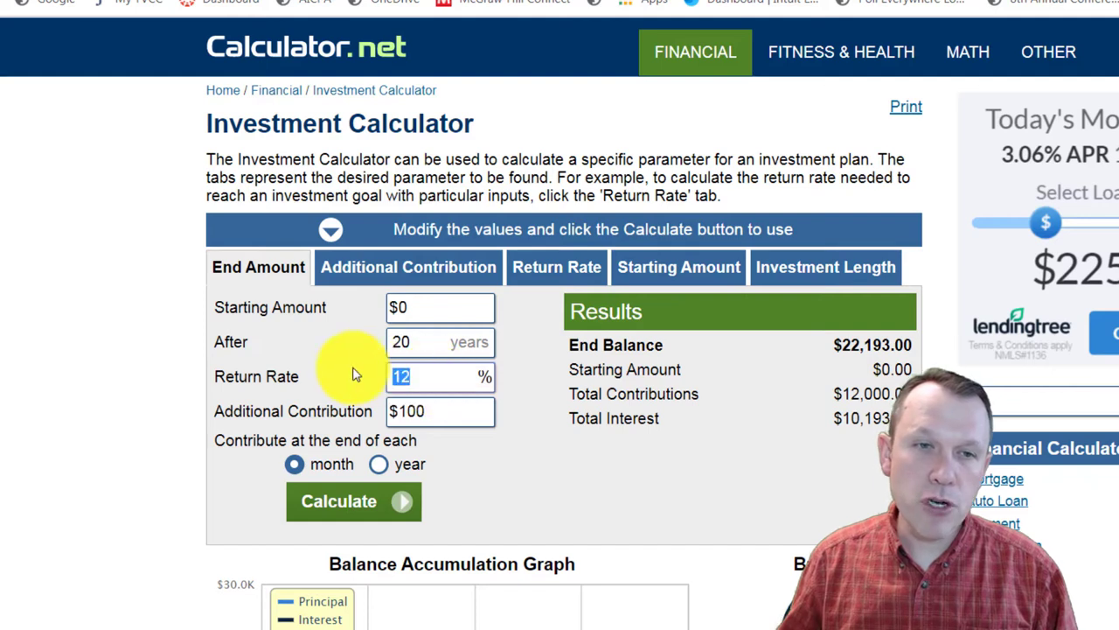
{"action": "type", "text": "8"}
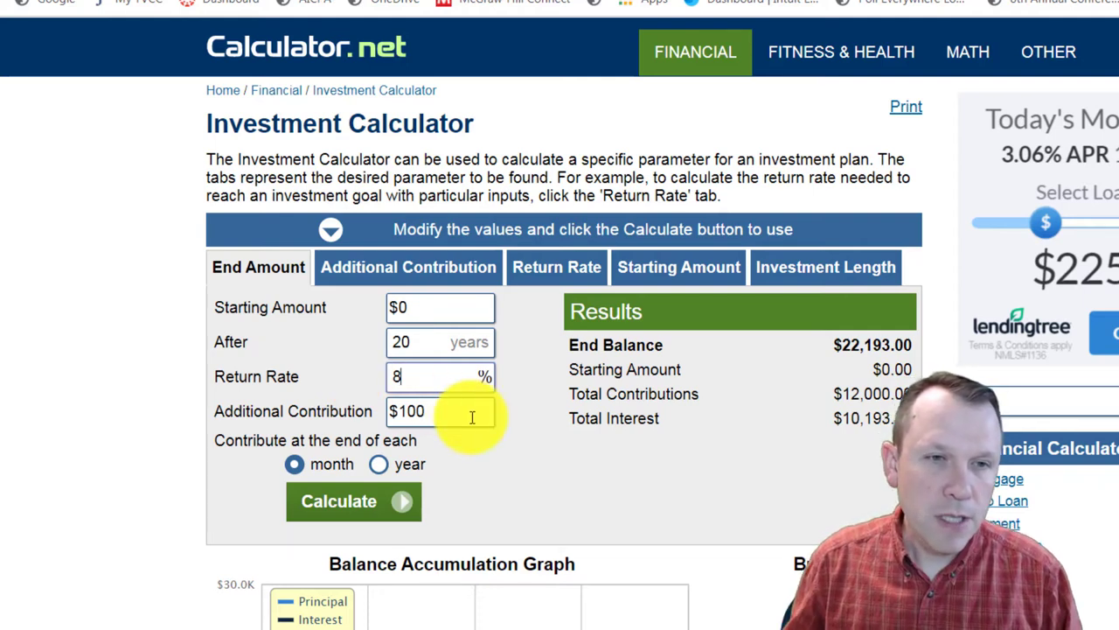
Try additional monthly contributions of $300 and $50 in the calculator.
{"action": "left_click_drag", "start_coordinate": [450, 410], "coordinate": [393, 411]}
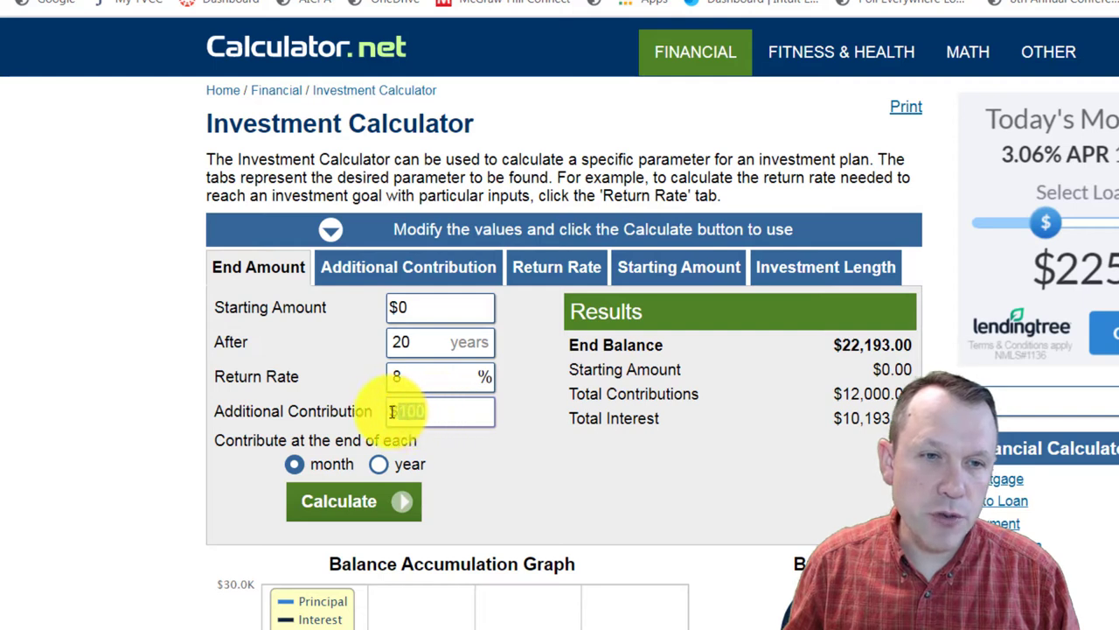
{"action": "left_click", "coordinate": [297, 466]}
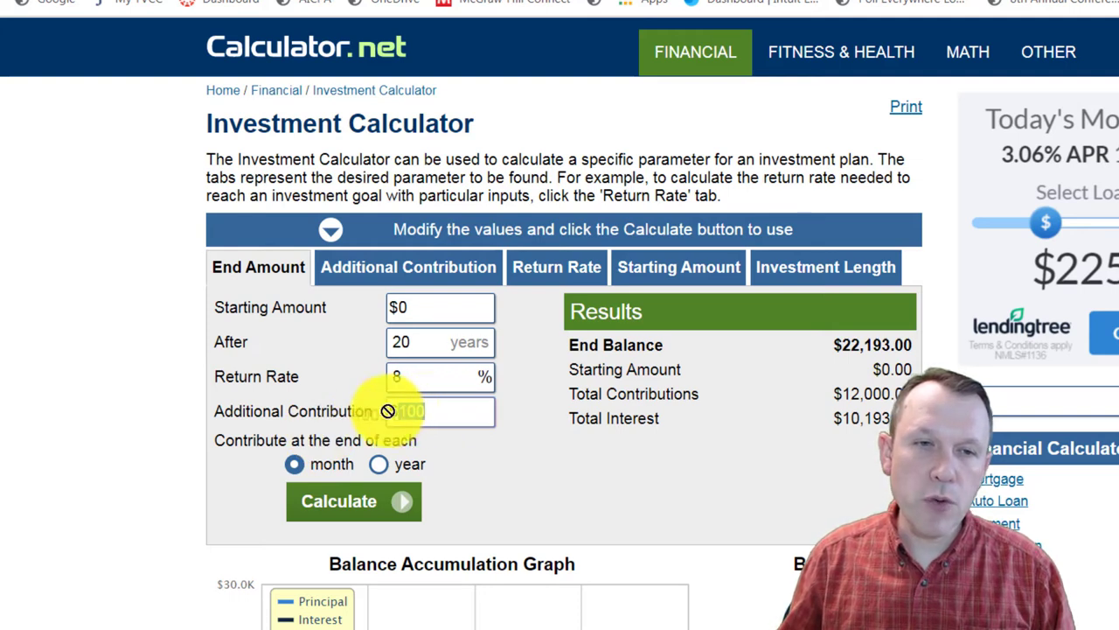
{"action": "left_click_drag", "start_coordinate": [401, 411], "coordinate": [457, 405]}
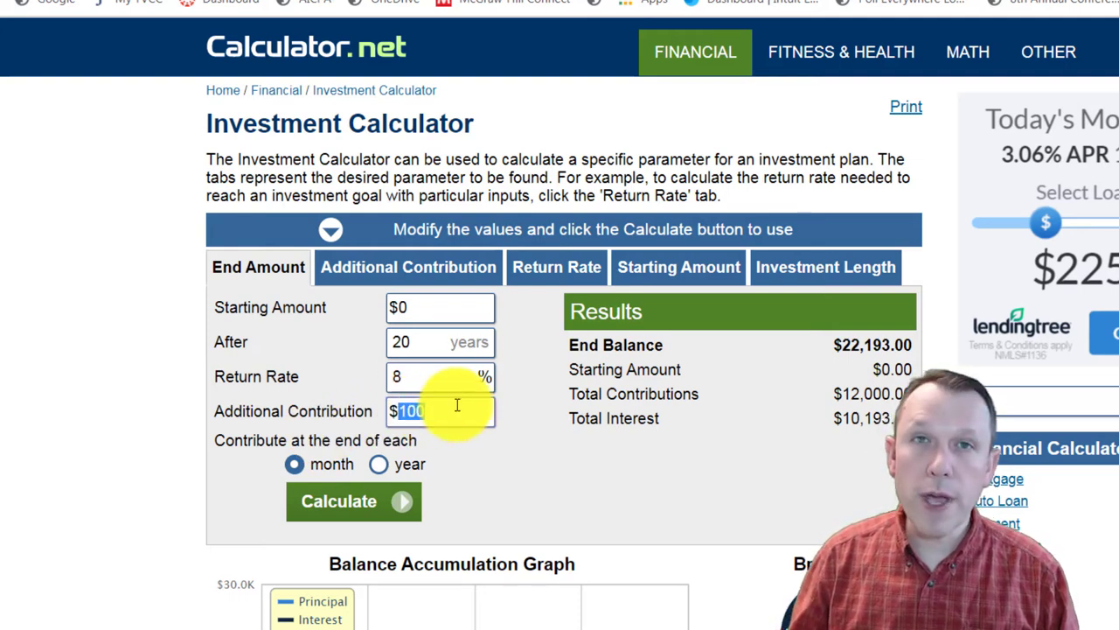
{"action": "type", "text": "300"}
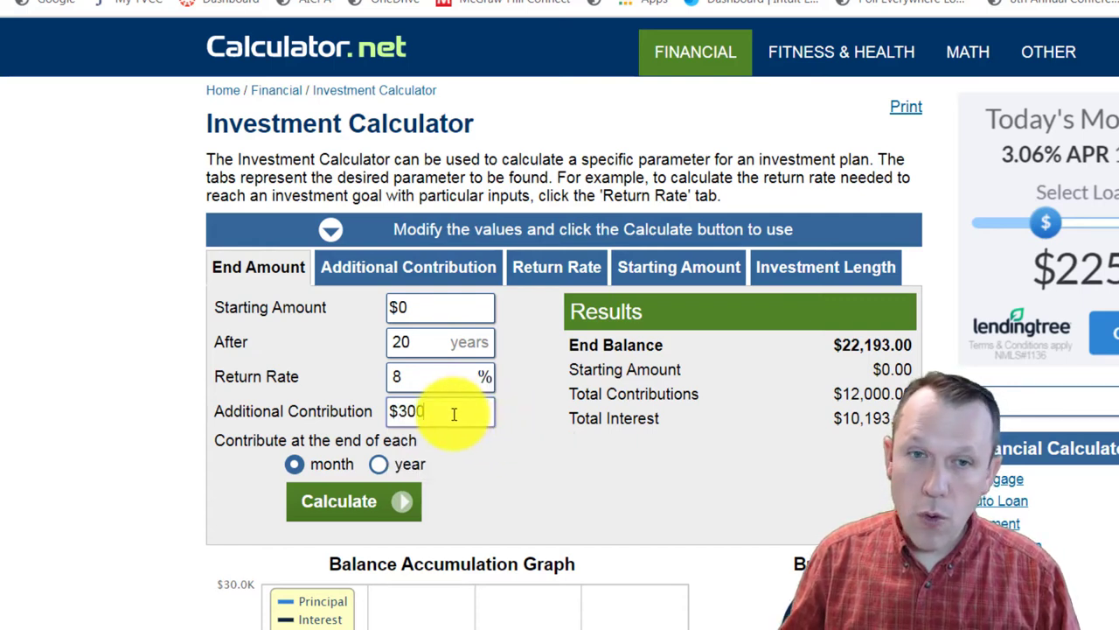
{"action": "left_click_drag", "start_coordinate": [453, 413], "coordinate": [388, 414]}
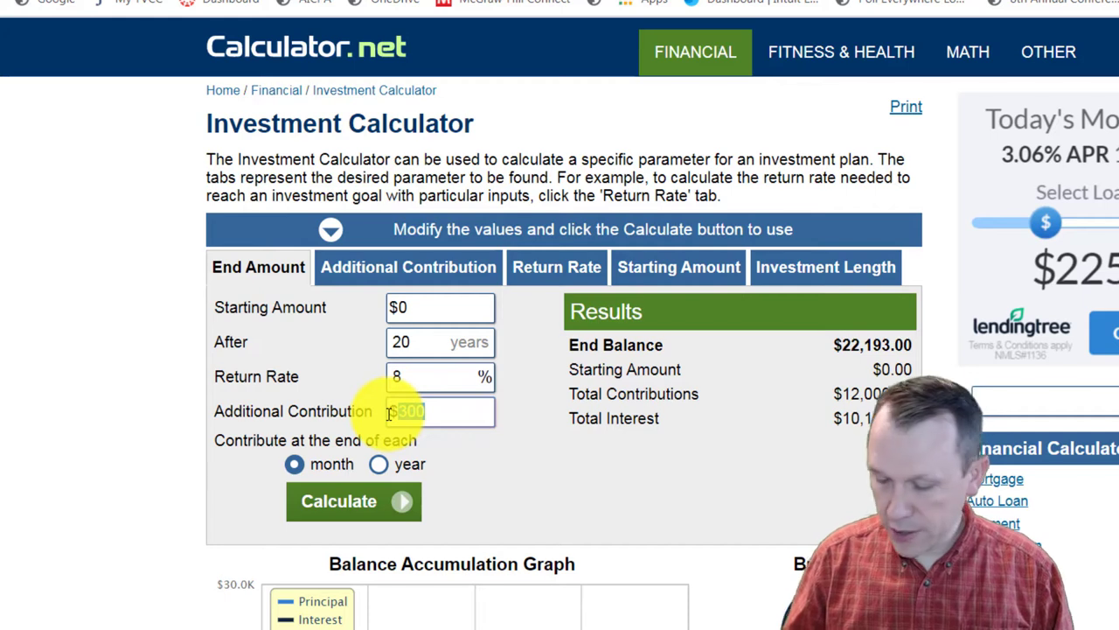
{"action": "type", "text": "50"}
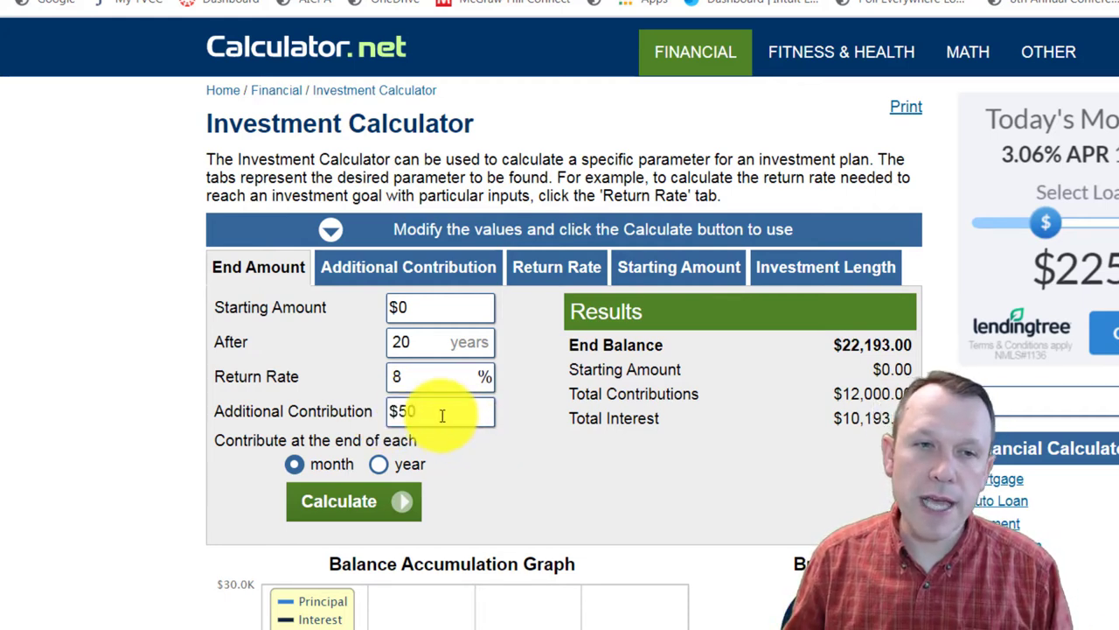
Set the additional contribution to $100 and calculate the investment results.
{"action": "left_click_drag", "start_coordinate": [440, 414], "coordinate": [354, 408]}
{"action": "type", "text": "100"}
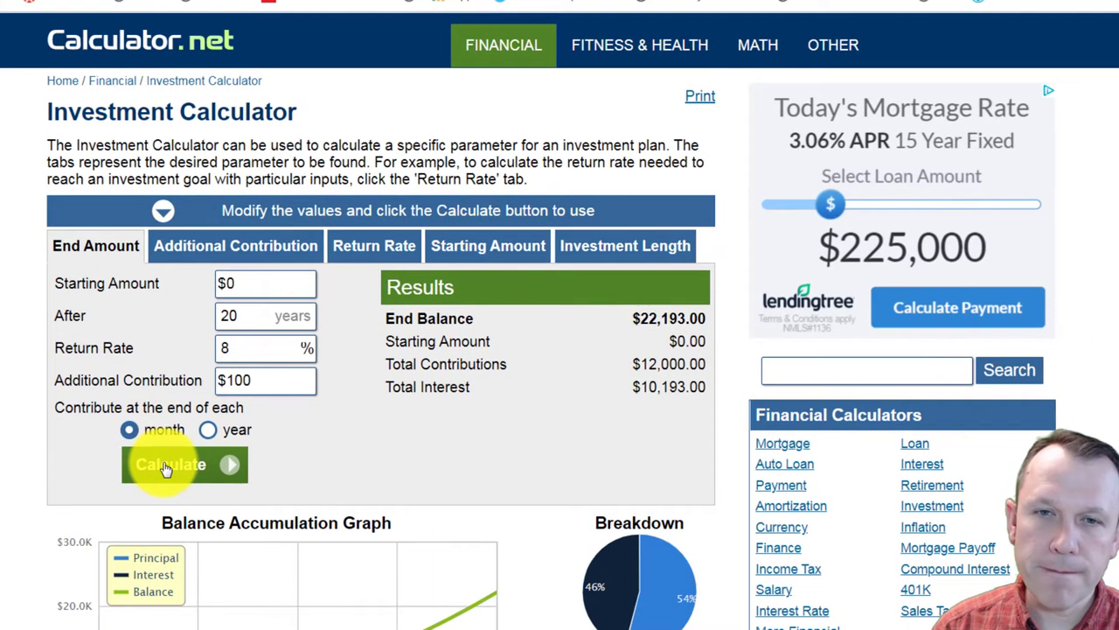
{"action": "left_click", "coordinate": [164, 468]}
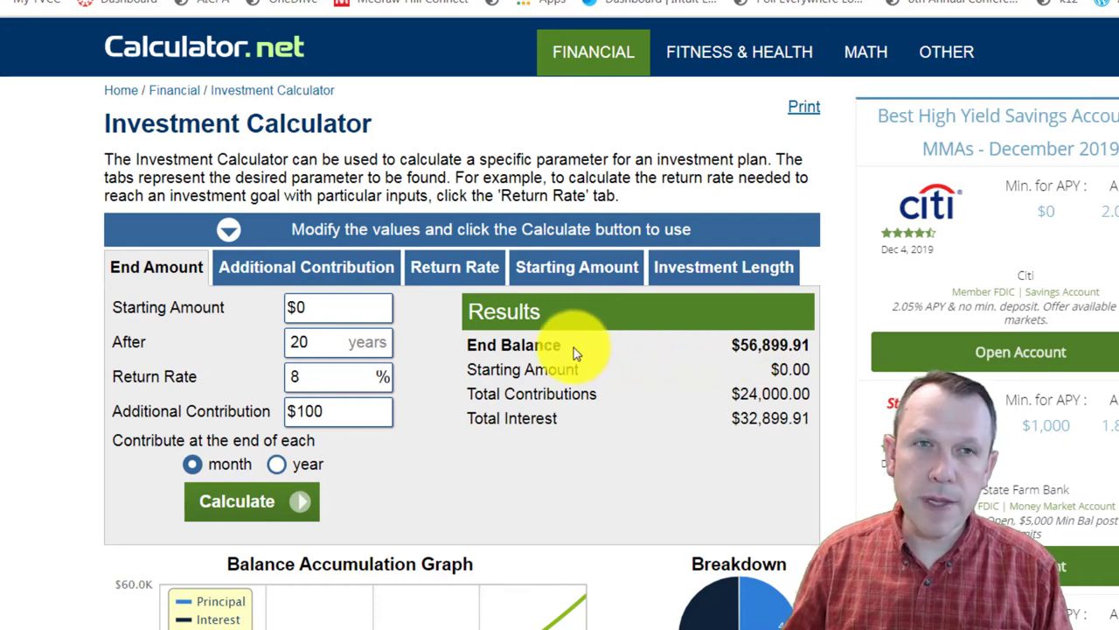
Copy the End Balance amount without its dollar sign from the calculator and paste it into the Q#5 answer cell in Excel.
{"action": "key", "text": "alt+Tab"}
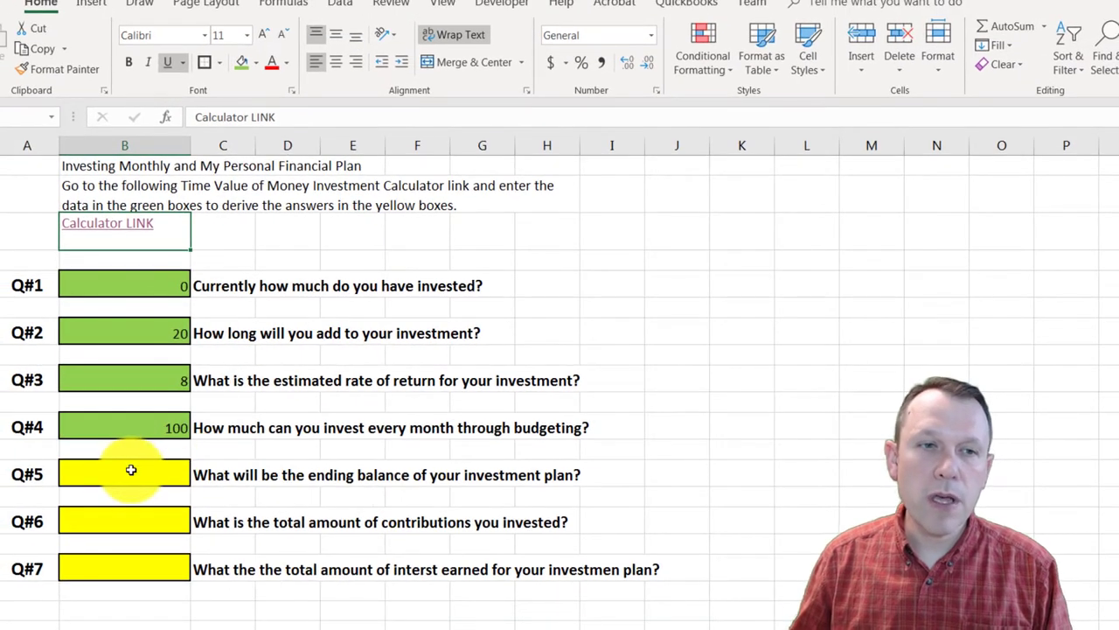
{"action": "left_click", "coordinate": [129, 470]}
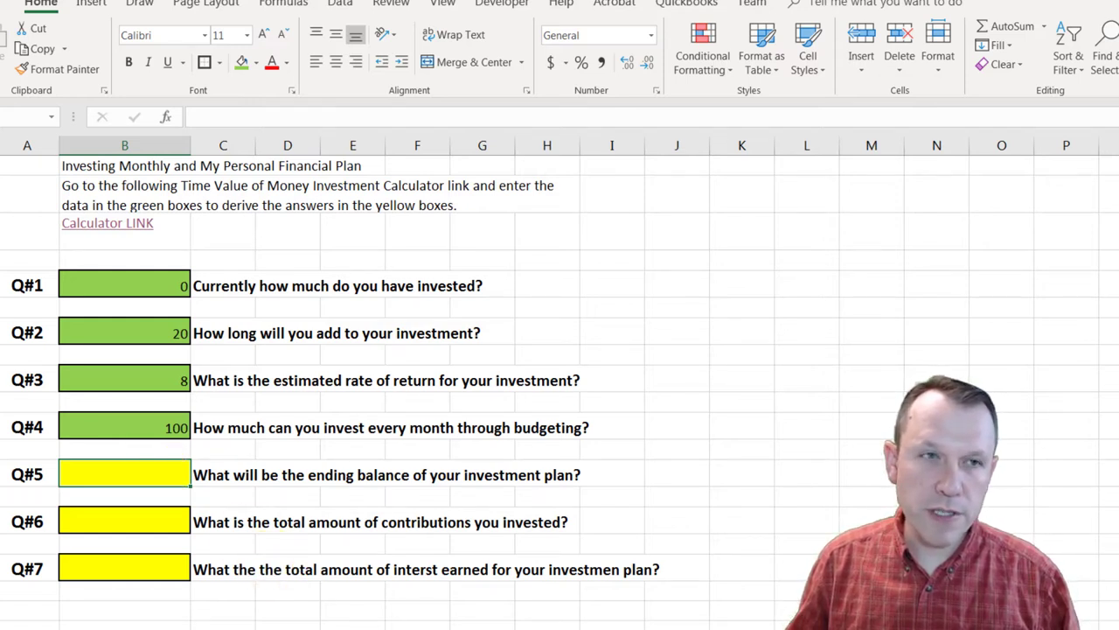
{"action": "key", "text": "alt+Tab"}
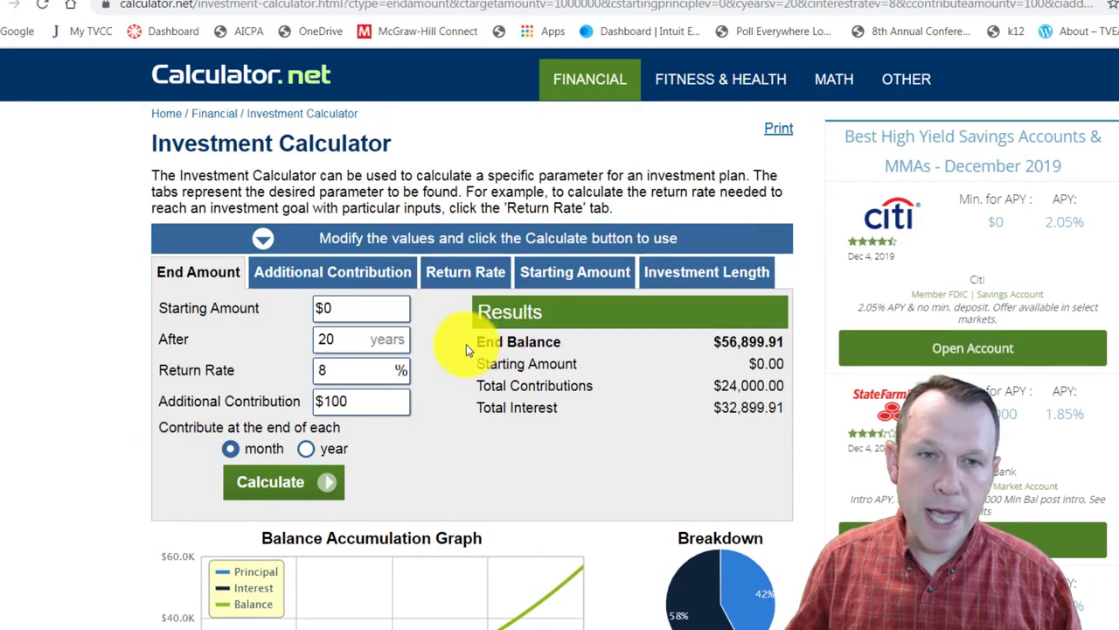
{"action": "left_click_drag", "start_coordinate": [466, 344], "coordinate": [789, 341]}
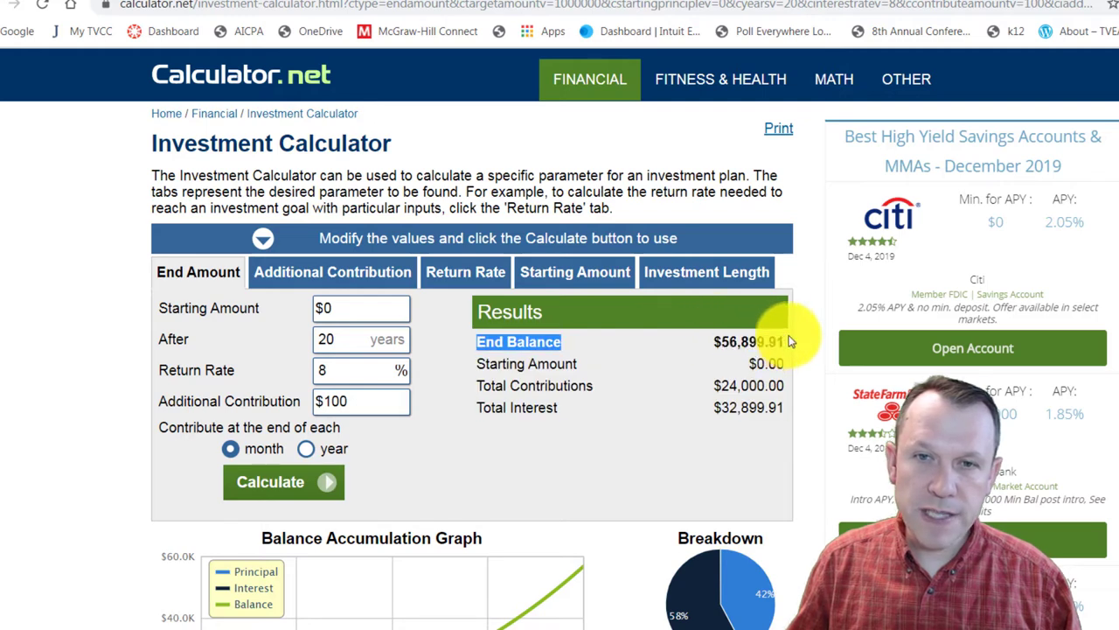
{"action": "left_click", "coordinate": [704, 350]}
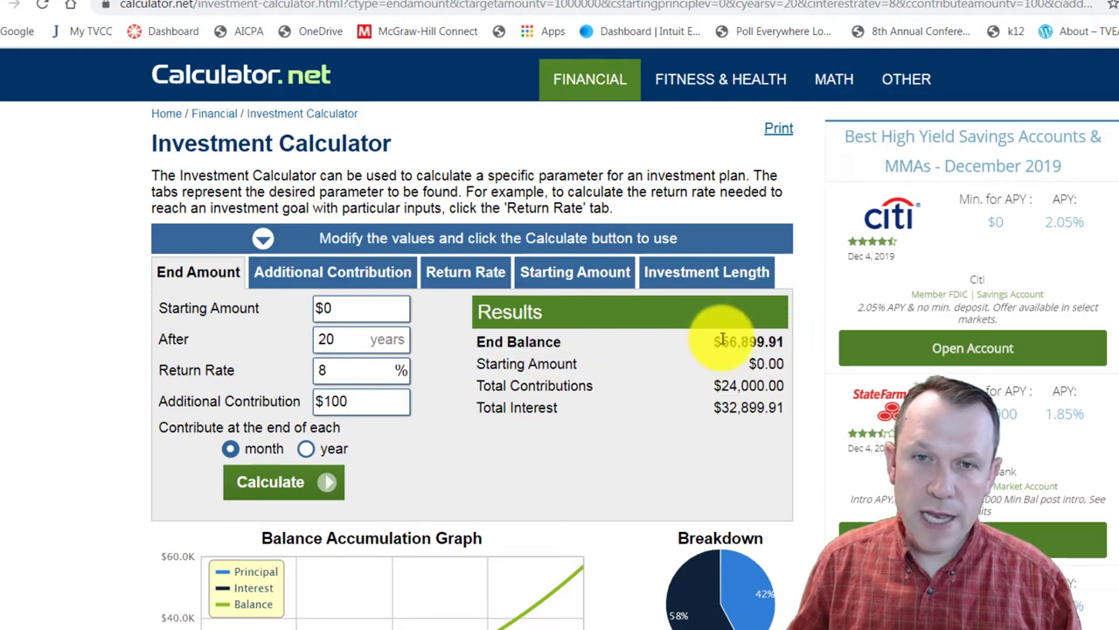
{"action": "left_click_drag", "start_coordinate": [722, 339], "coordinate": [782, 343]}
{"action": "key", "text": "ctrl+c"}
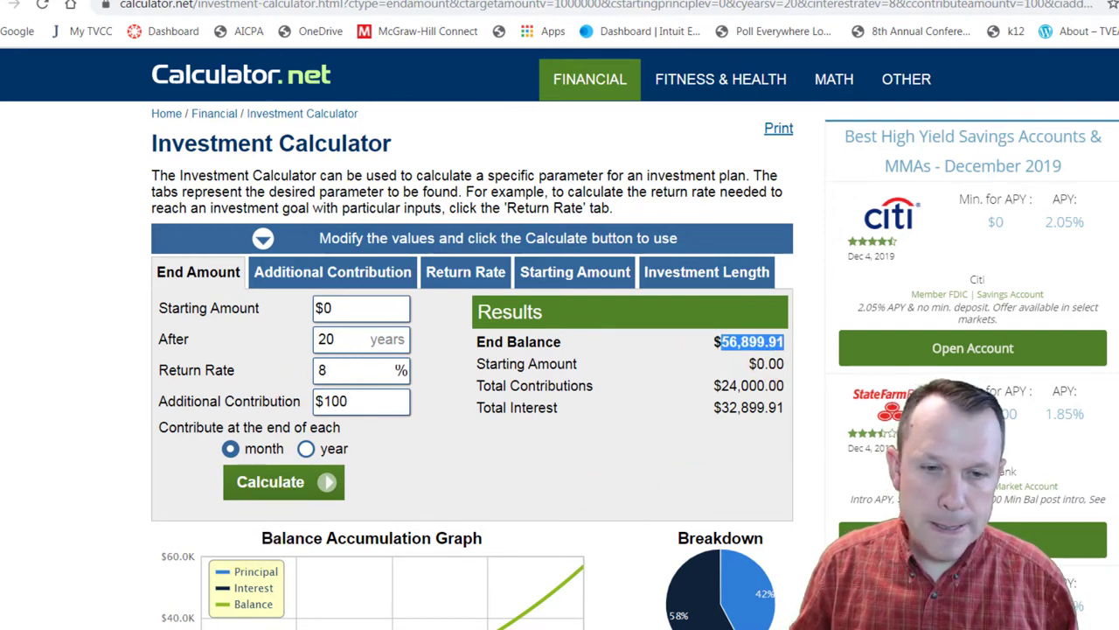
{"action": "key", "text": "alt+Tab"}
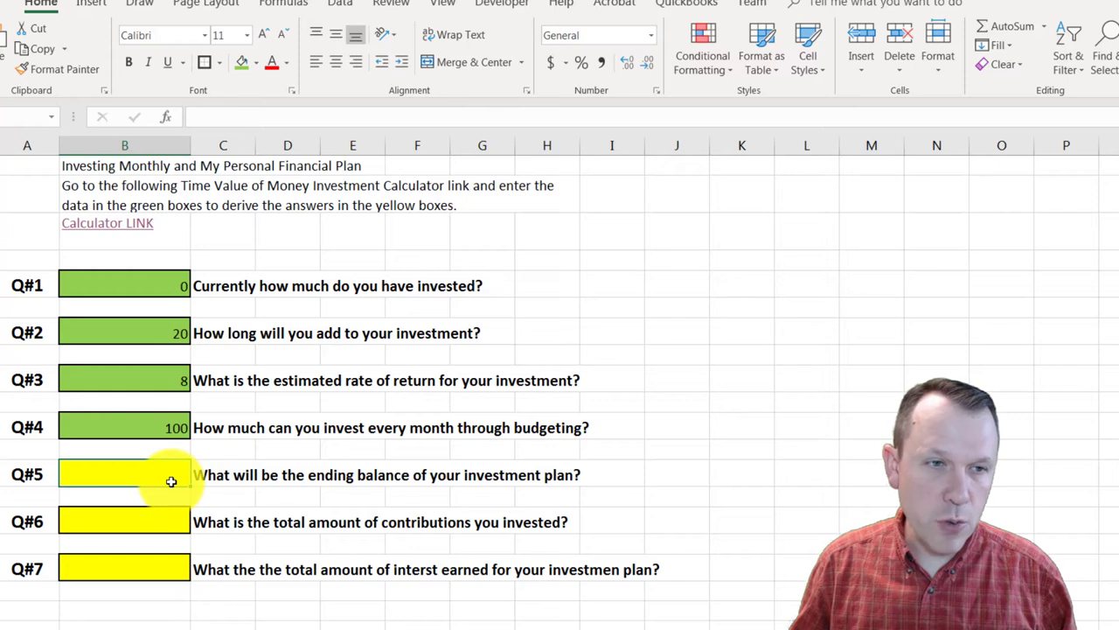
{"action": "key", "text": "ctrl+v"}
{"action": "left_click", "coordinate": [150, 537]}
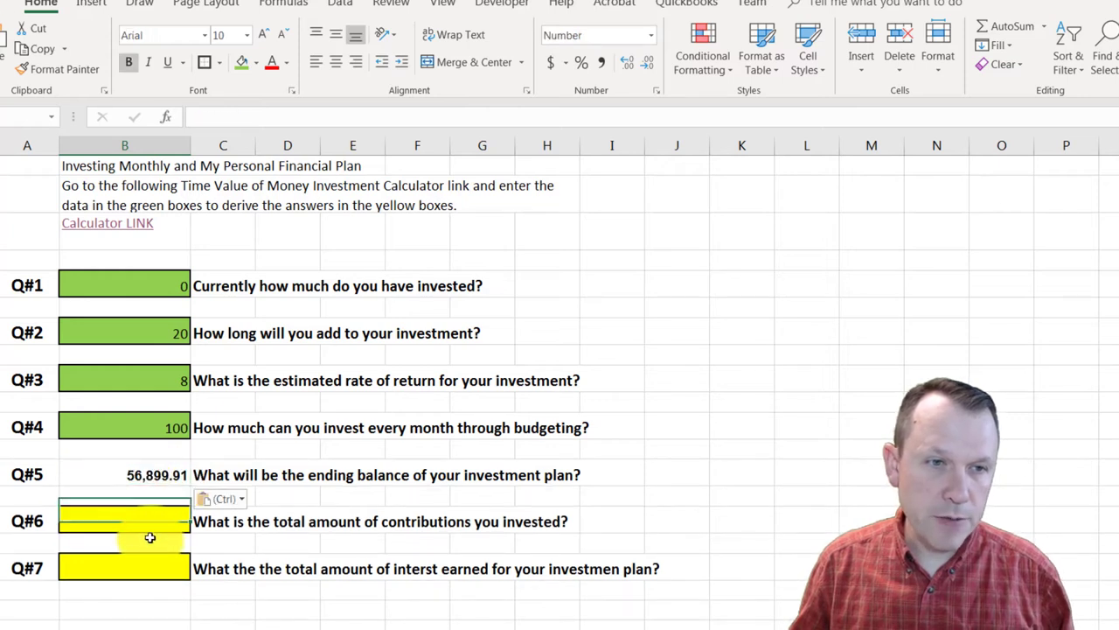
Fill the Q#5 ending balance cell with standard yellow.
{"action": "left_click", "coordinate": [149, 475]}
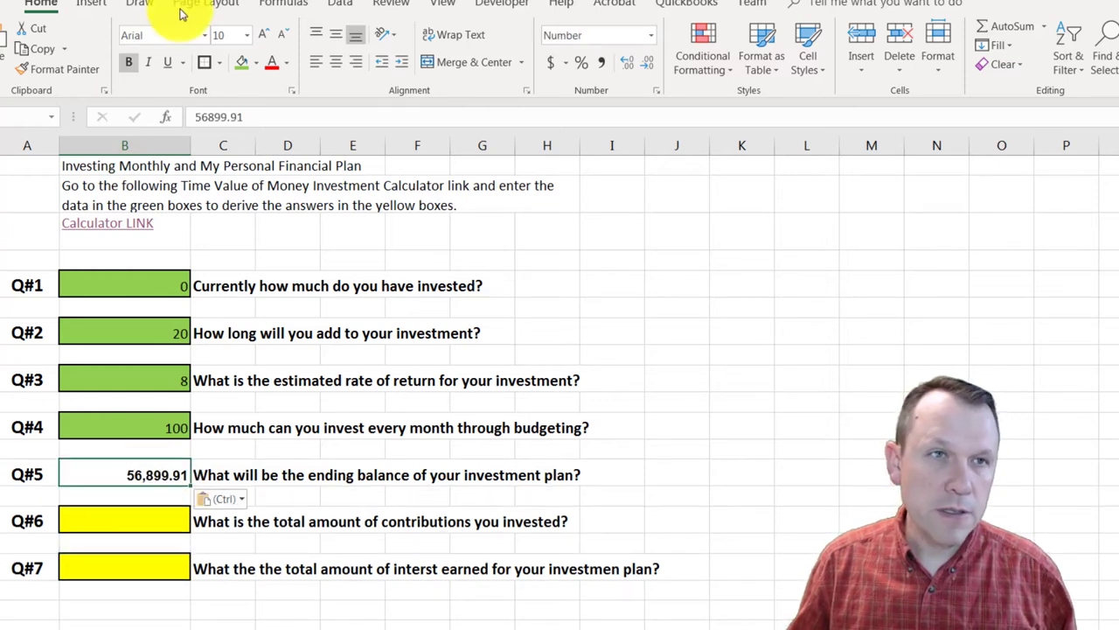
{"action": "left_click", "coordinate": [256, 62]}
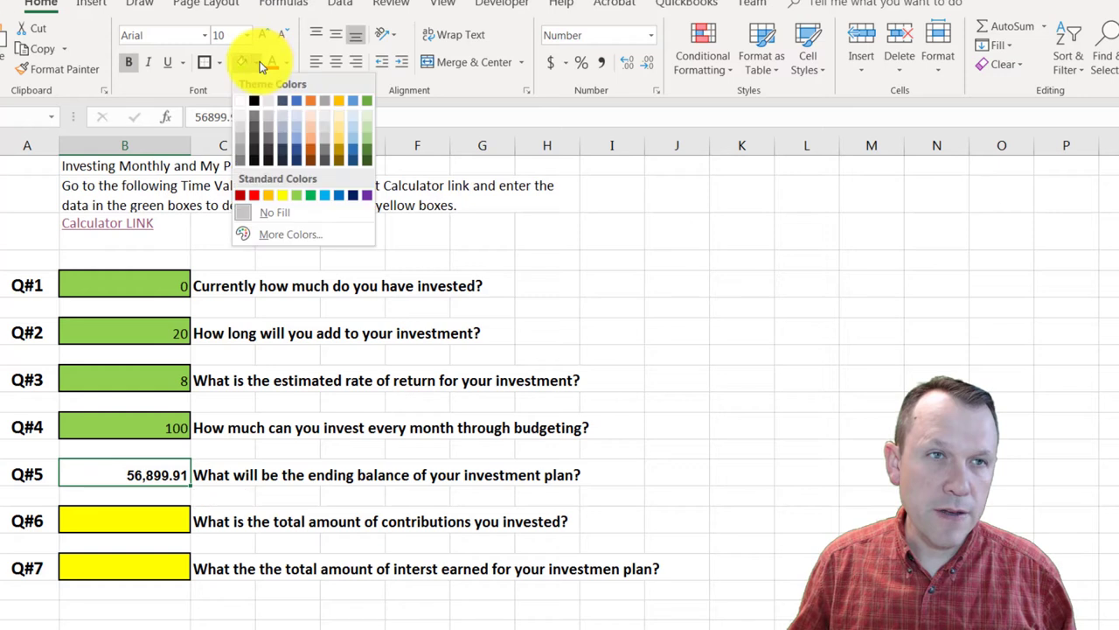
{"action": "left_click", "coordinate": [280, 194]}
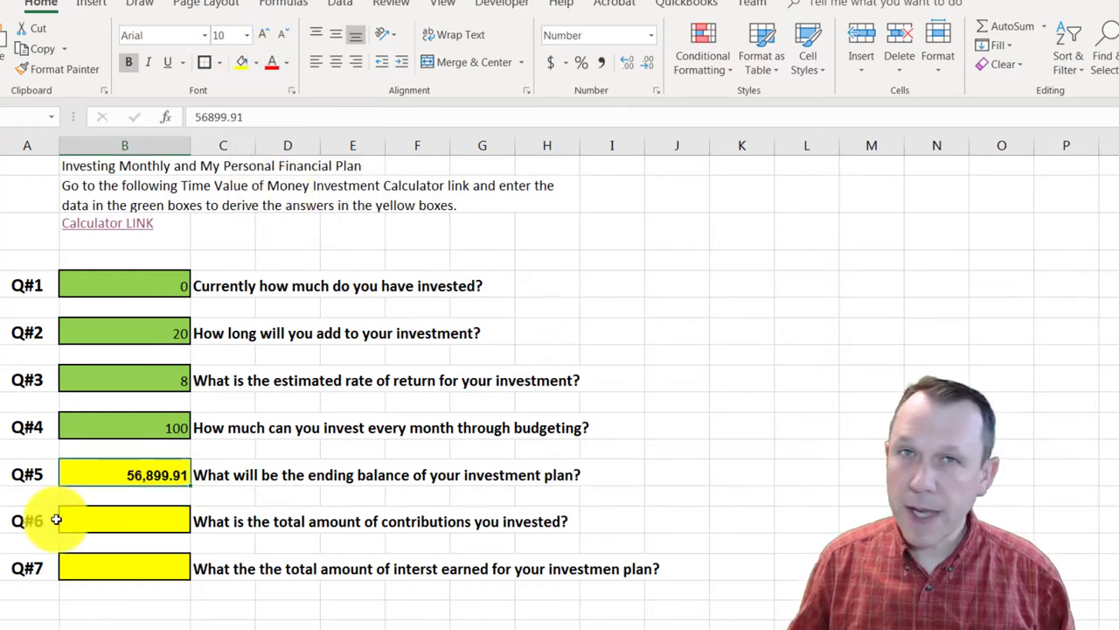
Look up Total Contributions in the online investment calculator and enter 24000 in the Q#6 answer cell in Excel.
{"action": "left_click", "coordinate": [147, 524]}
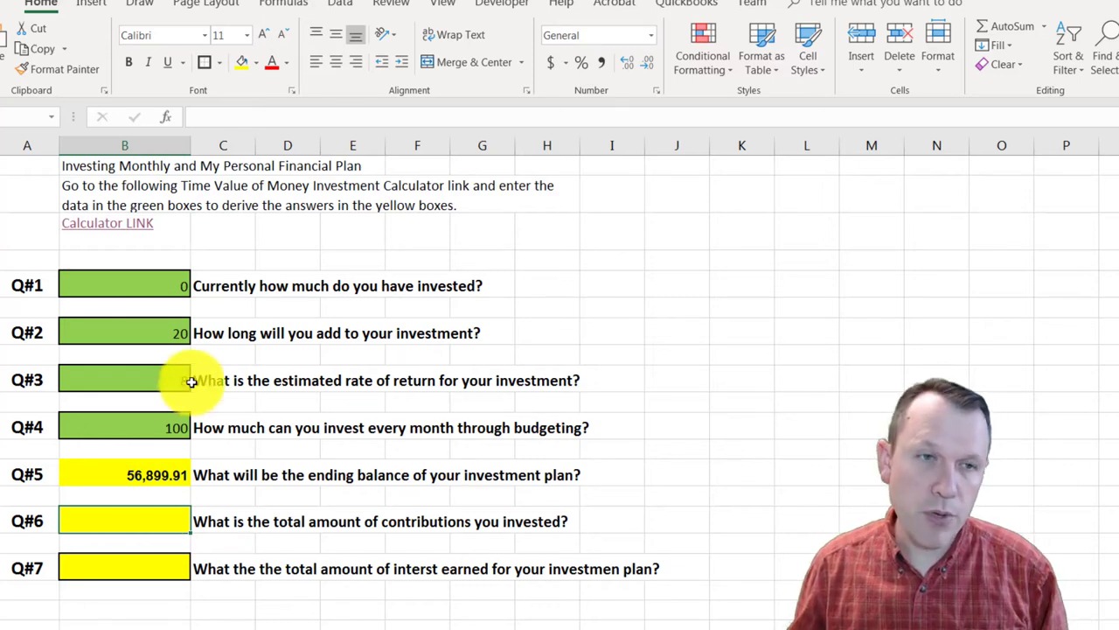
{"action": "left_click", "coordinate": [153, 424]}
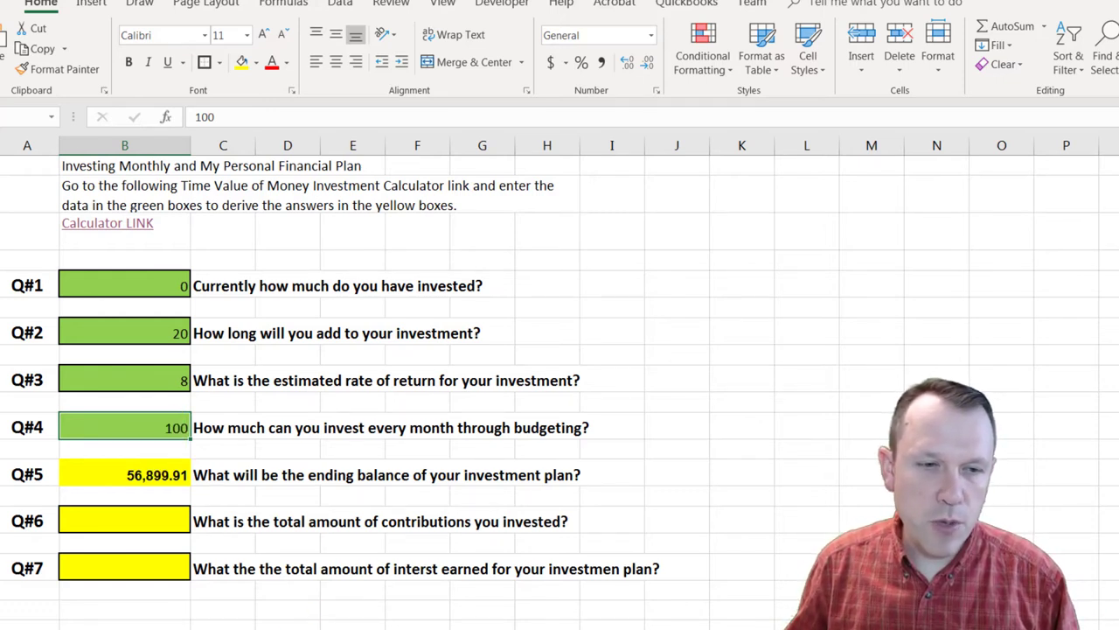
{"action": "key", "text": "alt+Tab"}
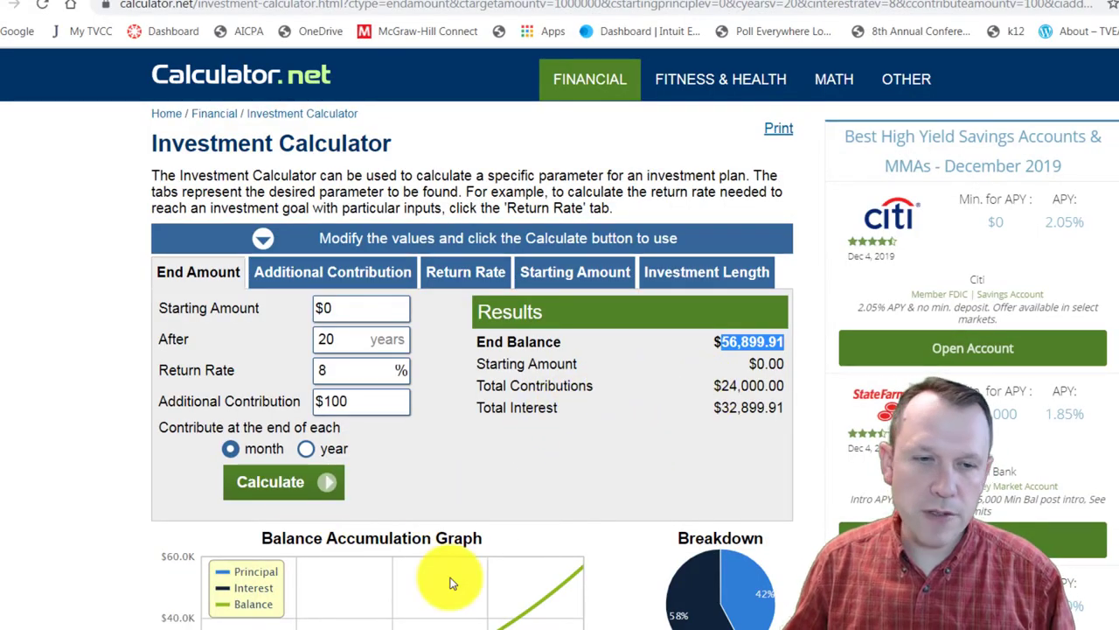
{"action": "key", "text": "alt+Tab"}
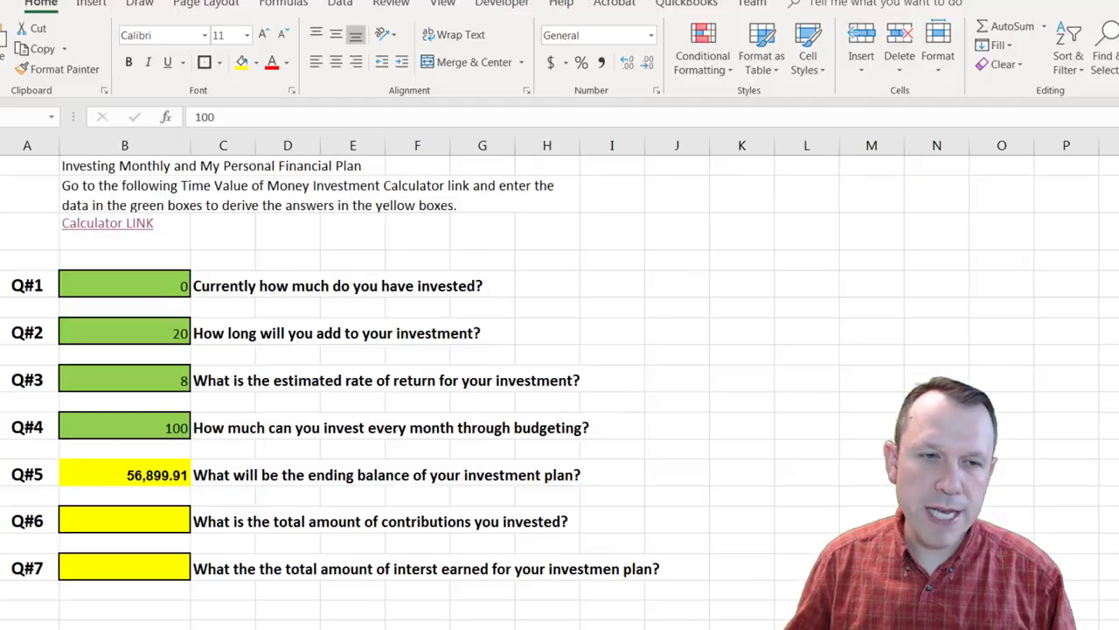
{"action": "left_click", "coordinate": [160, 519]}
{"action": "type", "text": "24000"}
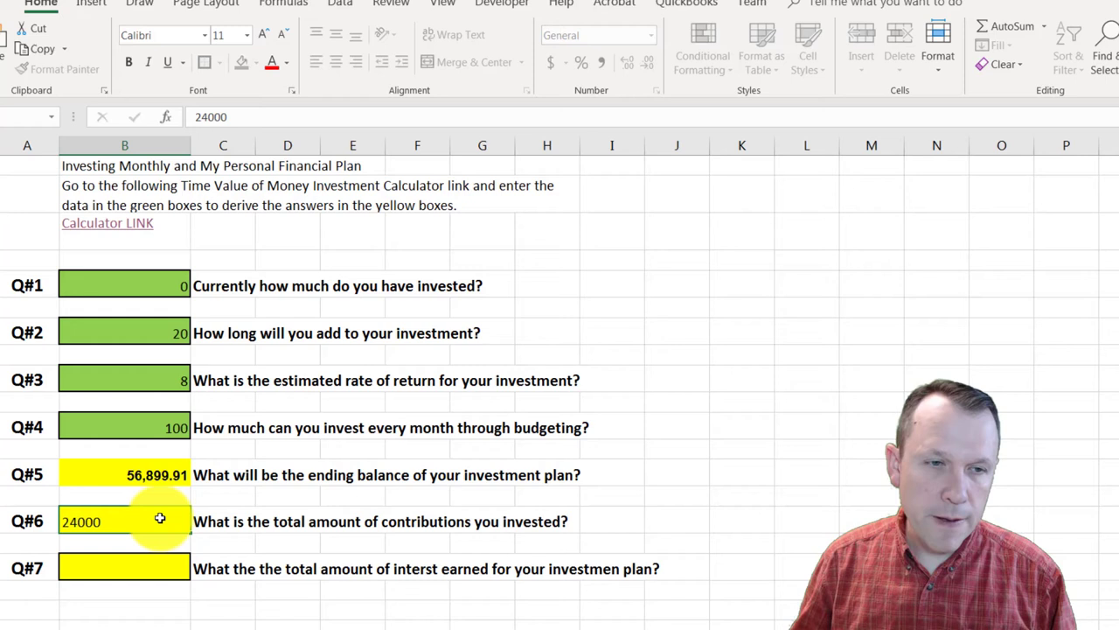
{"action": "key", "text": "Return"}
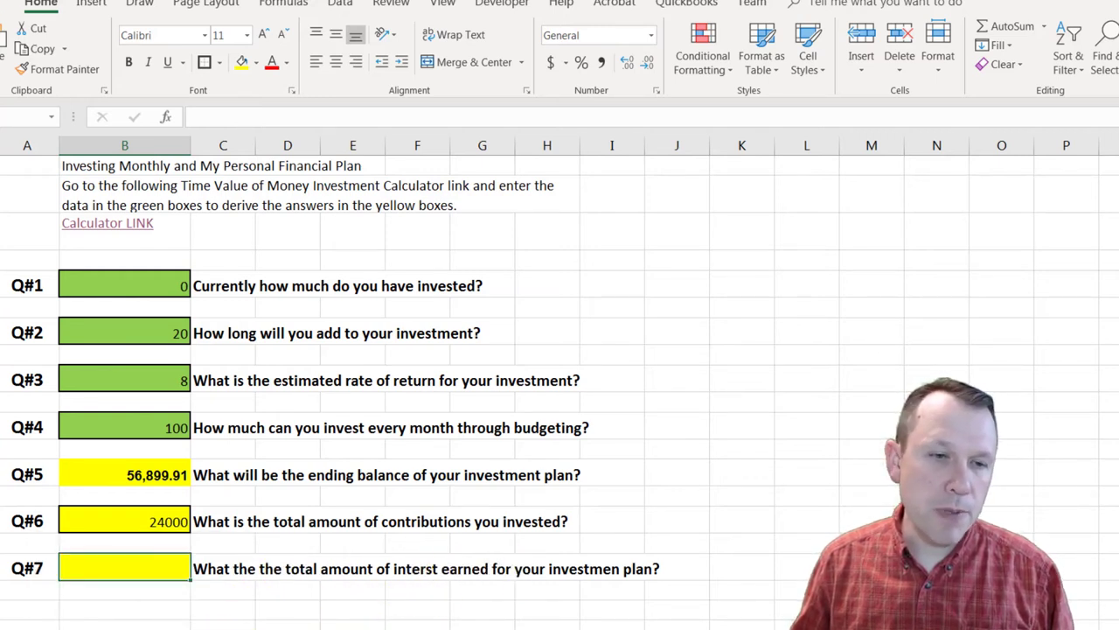
Copy the calculator's Total Interest amount without its dollar sign into the Q#7 answer cell in Excel and fill that cell yellow.
{"action": "left_click", "coordinate": [232, 627]}
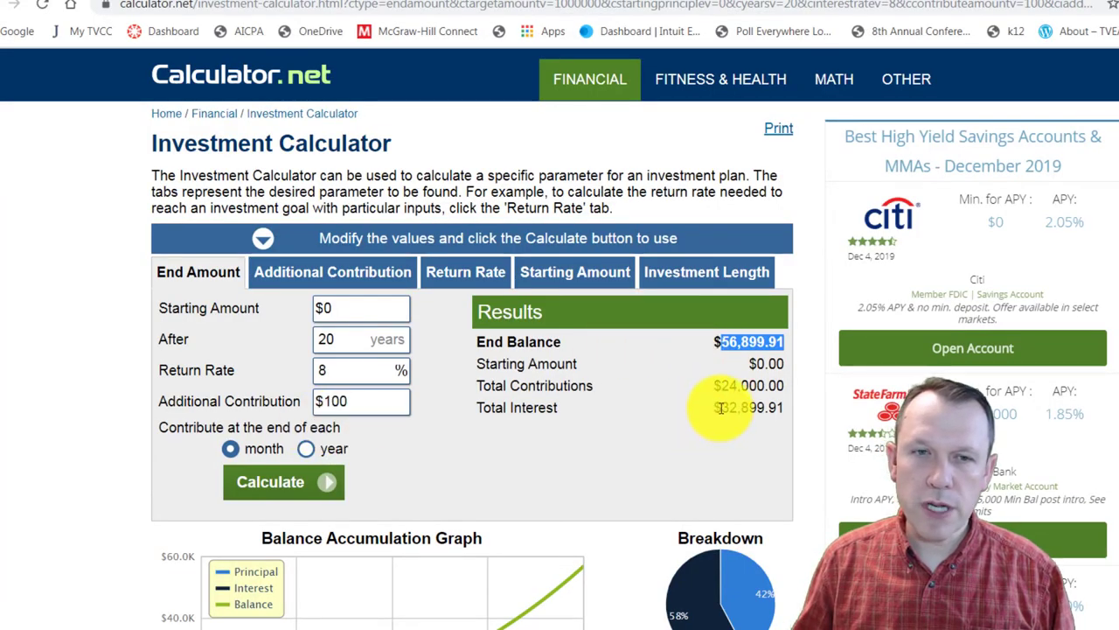
{"action": "left_click_drag", "start_coordinate": [719, 408], "coordinate": [783, 407]}
{"action": "key", "text": "ctrl+c"}
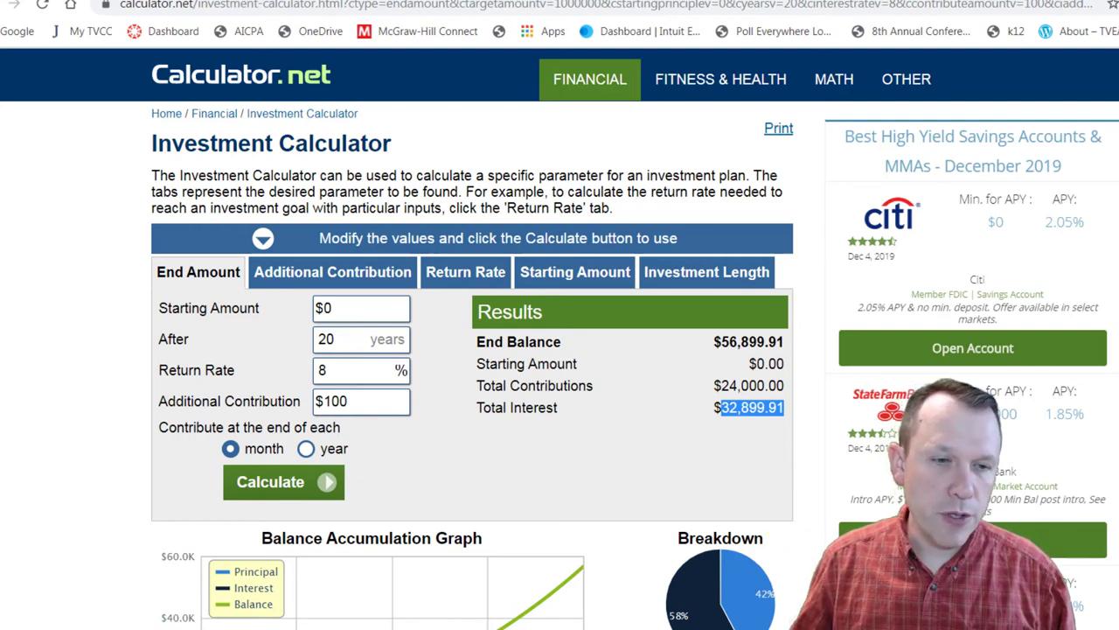
{"action": "mouse_move", "coordinate": [139, 629]}
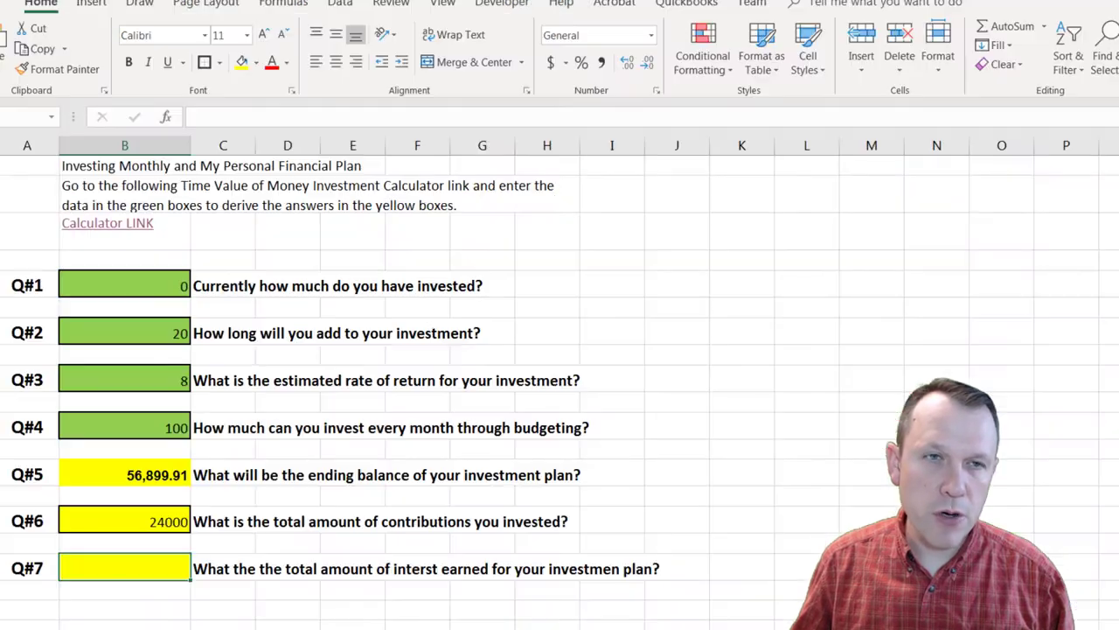
{"action": "left_click", "coordinate": [227, 623]}
{"action": "key", "text": "ctrl+v"}
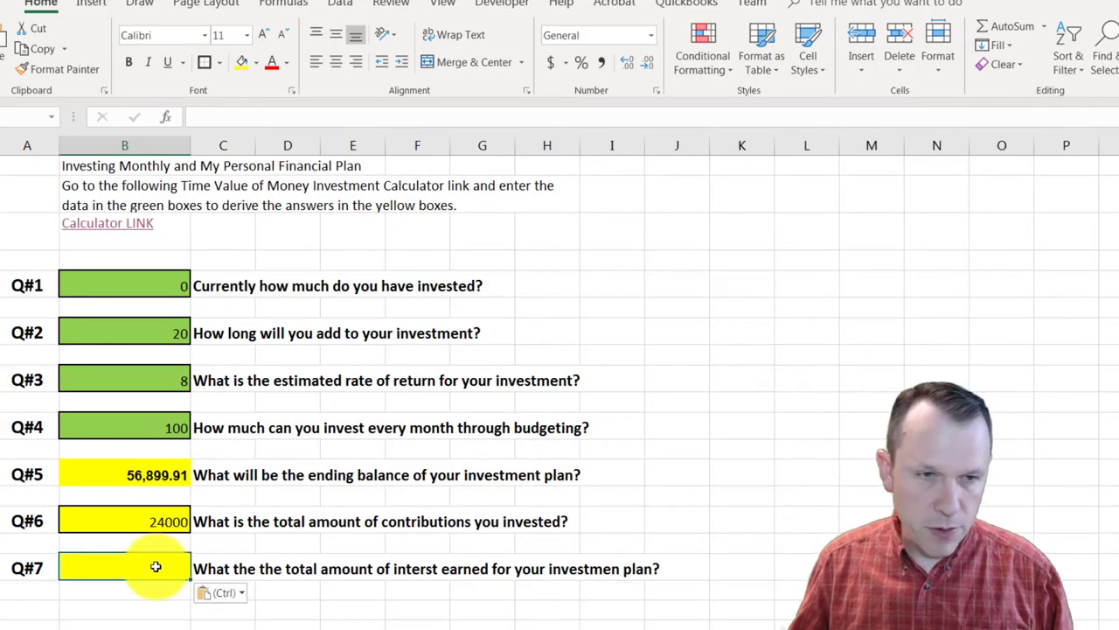
{"action": "left_click", "coordinate": [243, 61]}
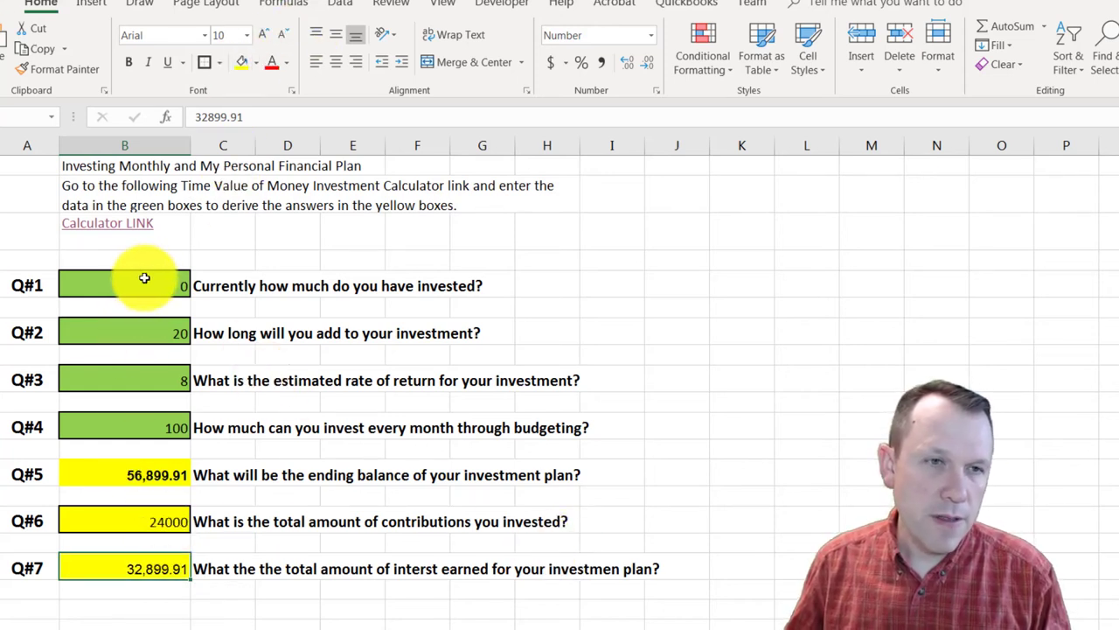
Make all the values in the green and yellow cells from Q#1 to Q#7 bold.
{"action": "left_click_drag", "start_coordinate": [144, 278], "coordinate": [125, 568]}
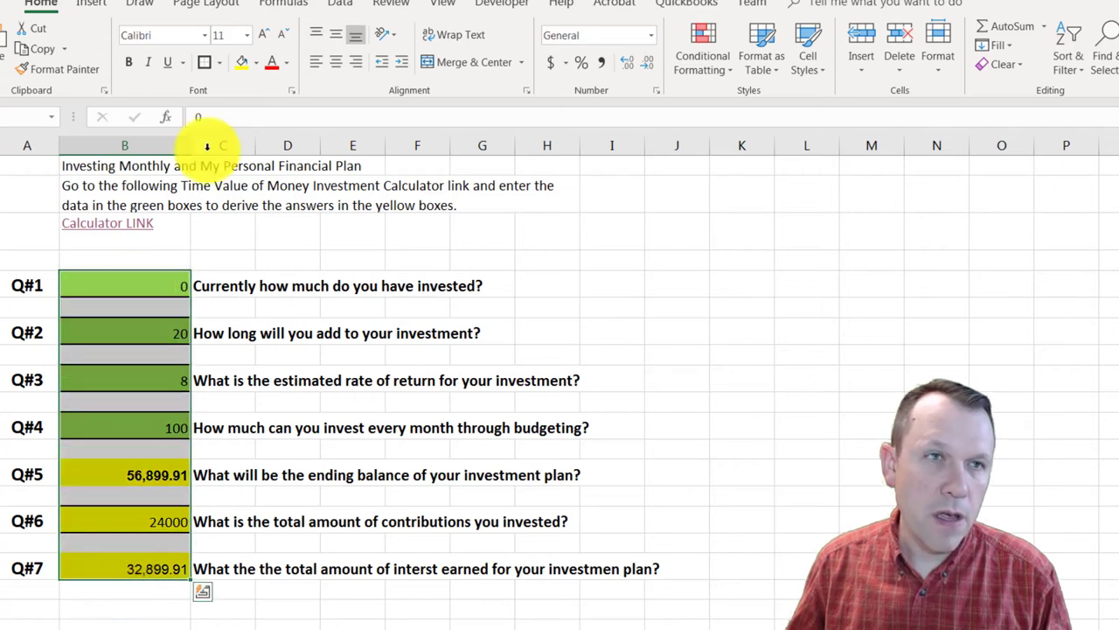
{"action": "left_click", "coordinate": [130, 61]}
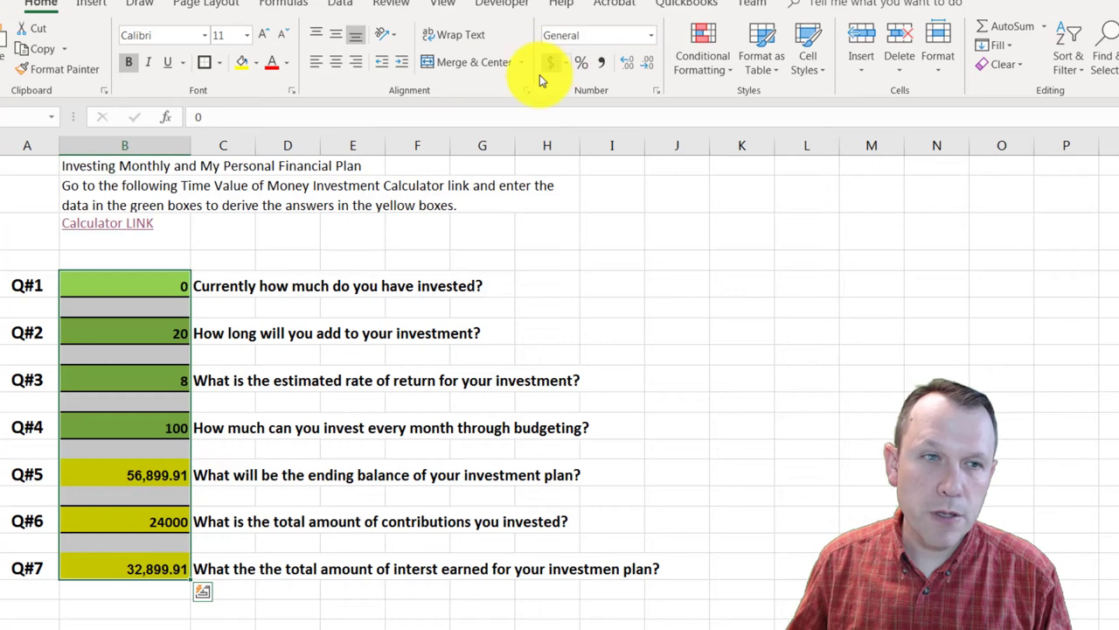
{"action": "left_click", "coordinate": [769, 332]}
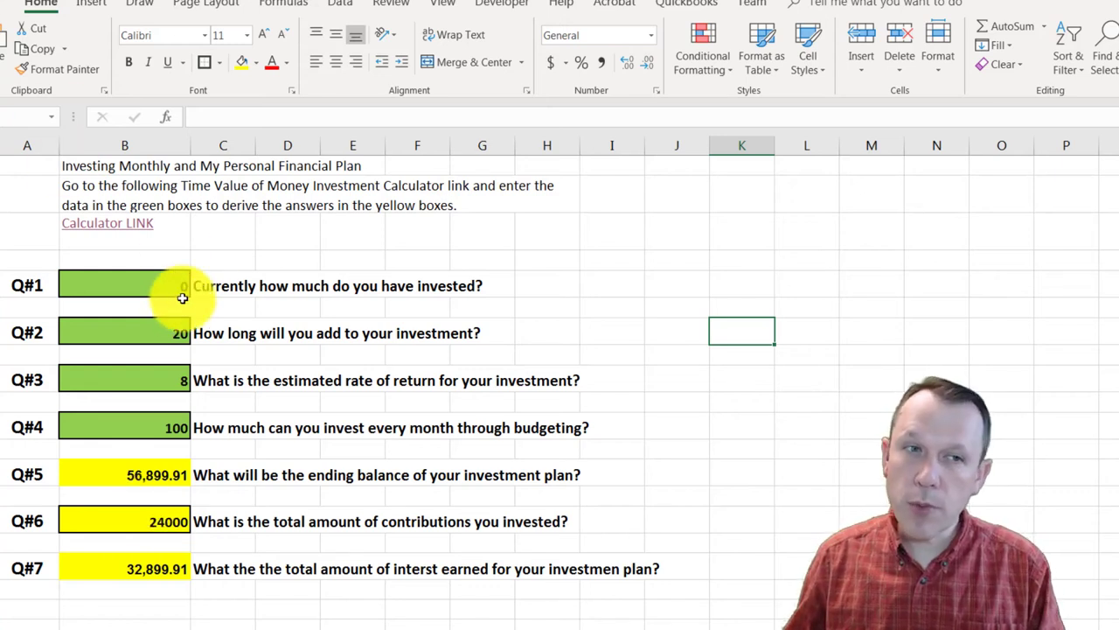
Review each value from Q#1 to Q#7, covering the investment assumptions, ending balance, total contributions and total interest.
{"action": "left_click", "coordinate": [142, 284]}
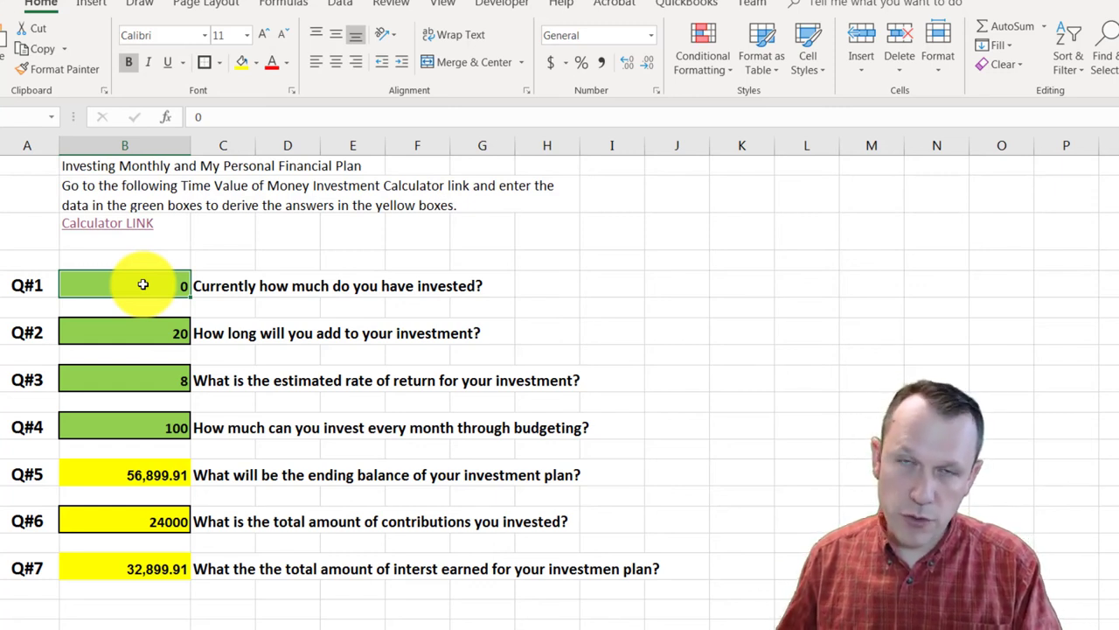
{"action": "left_click", "coordinate": [126, 333]}
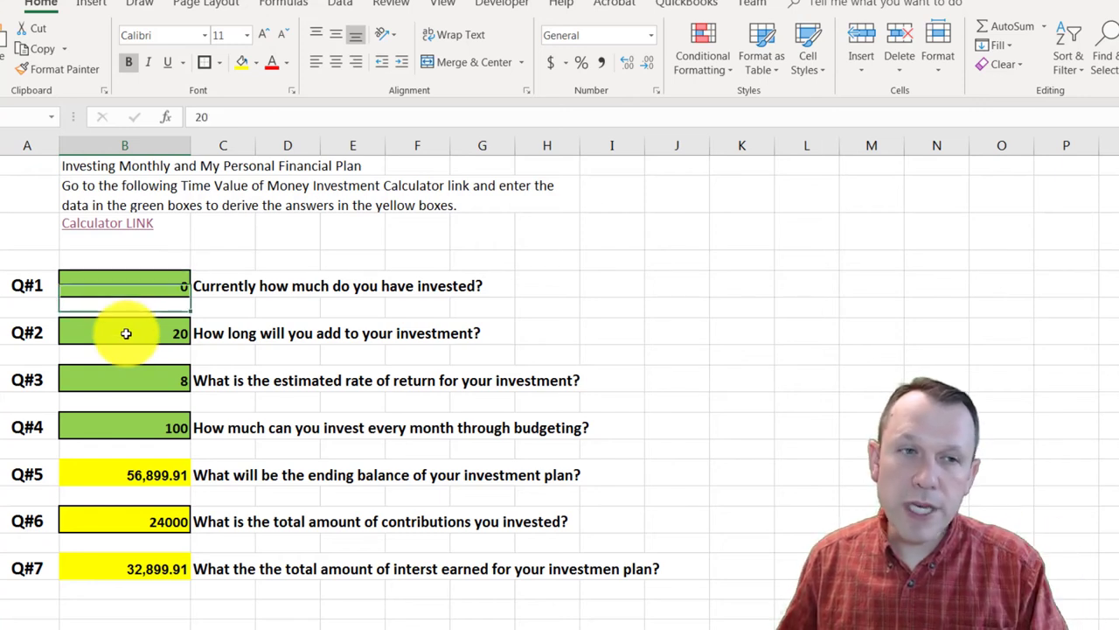
{"action": "left_click", "coordinate": [127, 382]}
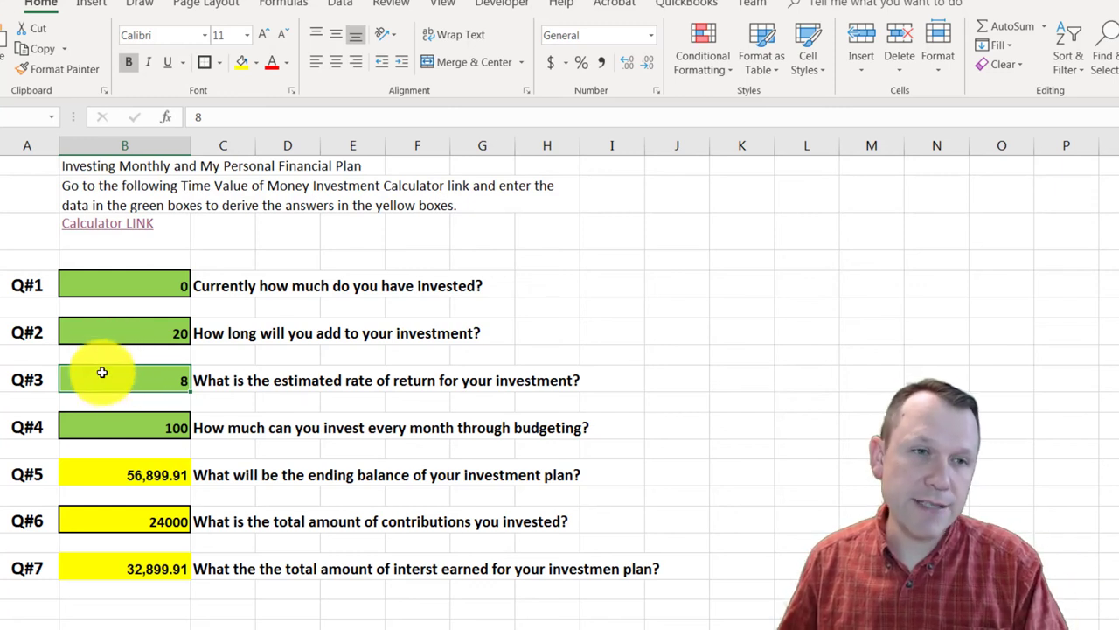
{"action": "left_click", "coordinate": [138, 425]}
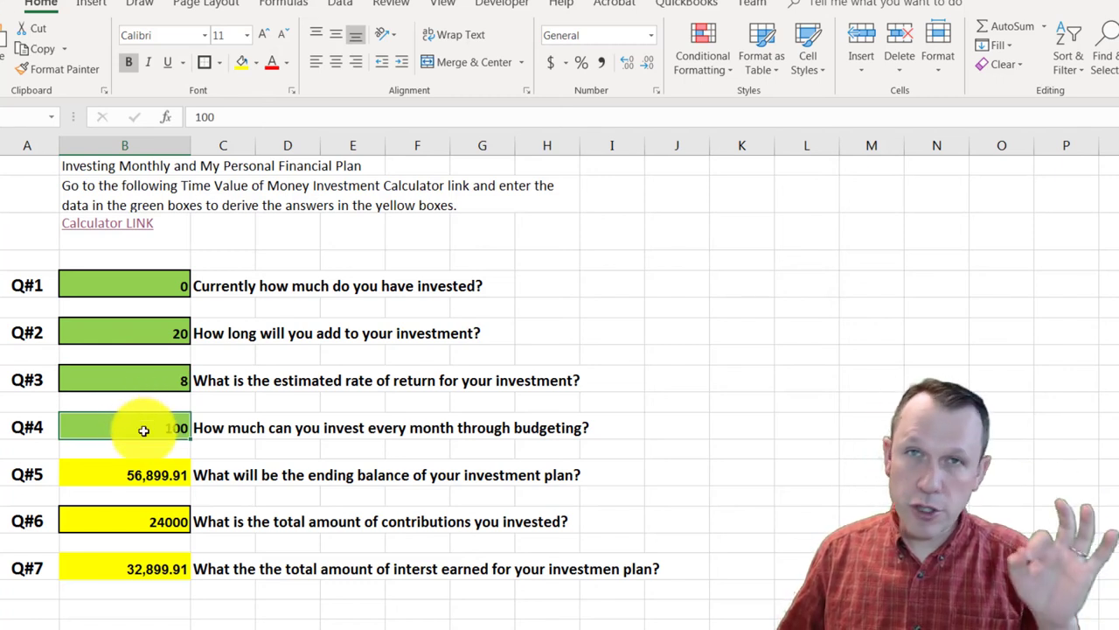
{"action": "left_click", "coordinate": [152, 474]}
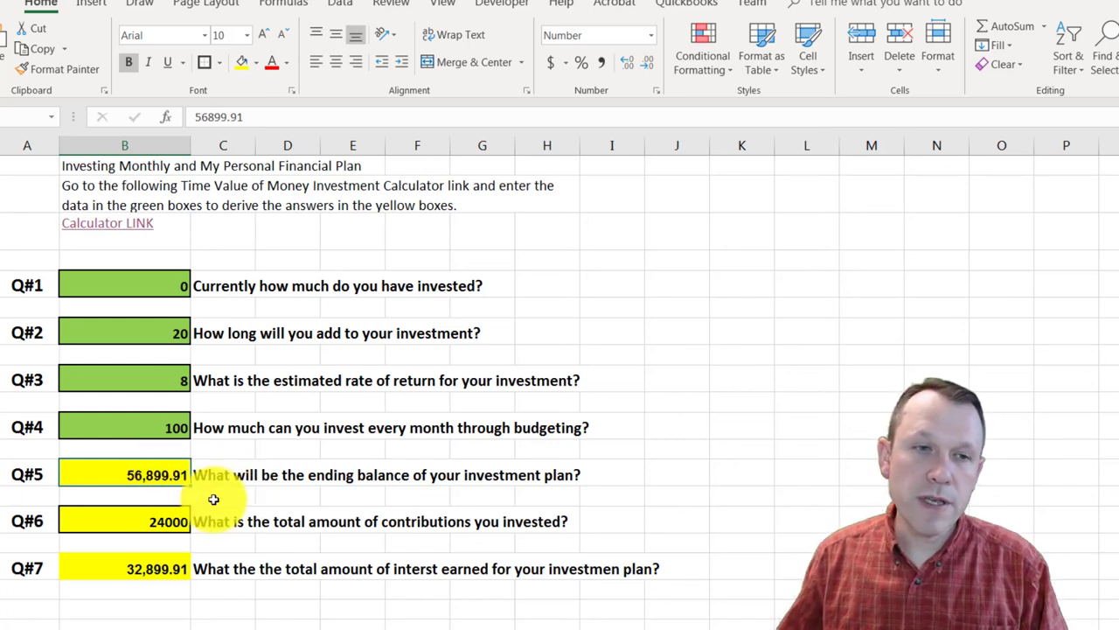
{"action": "left_click", "coordinate": [149, 520]}
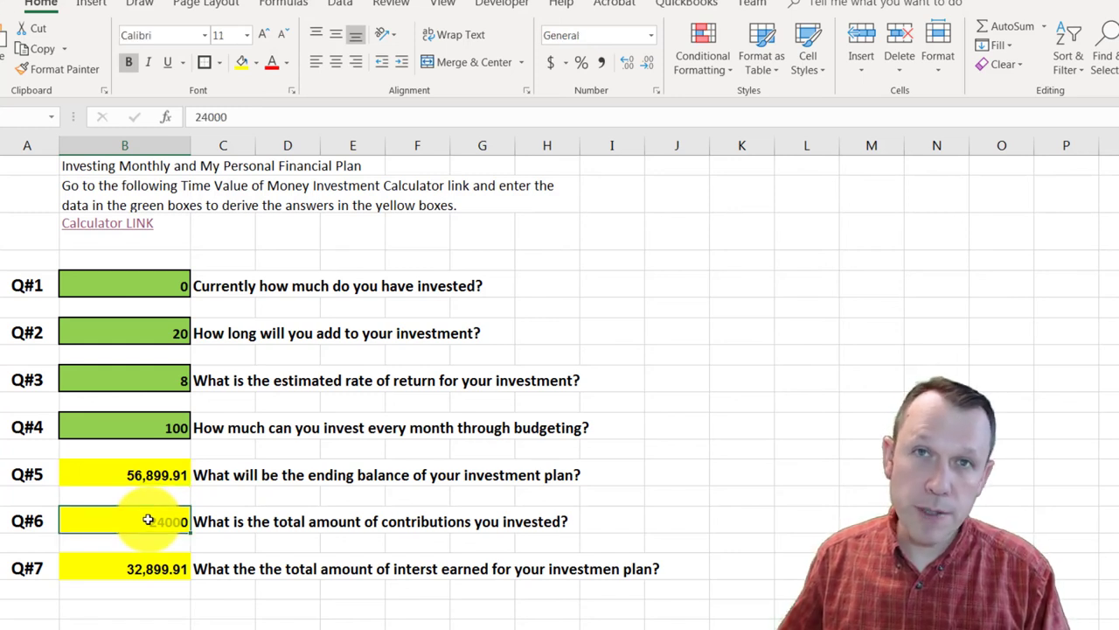
{"action": "left_click", "coordinate": [135, 568]}
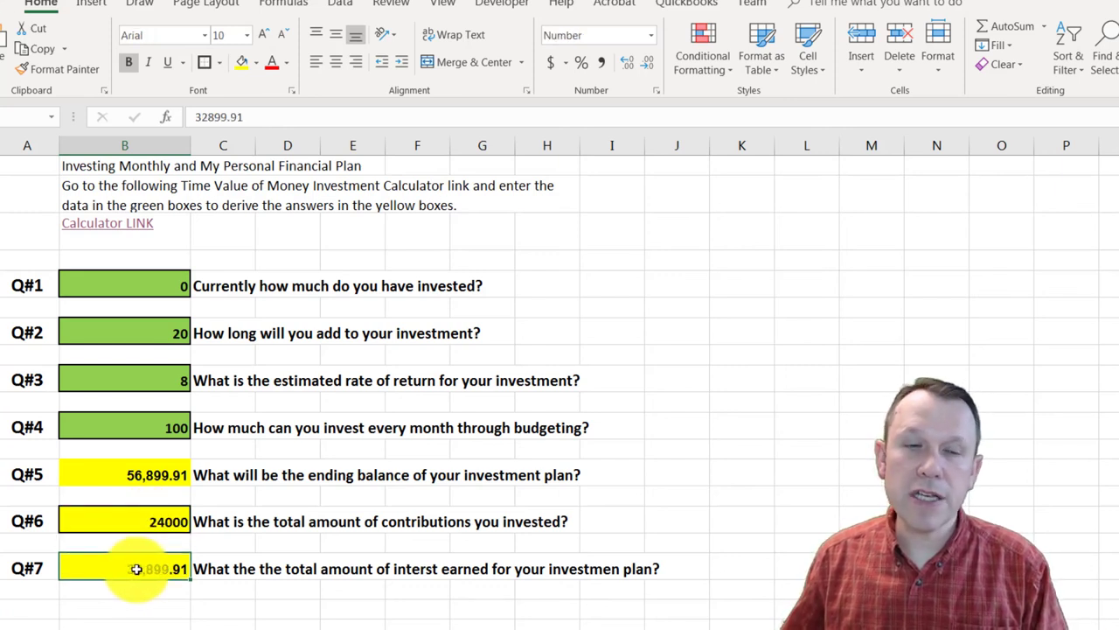